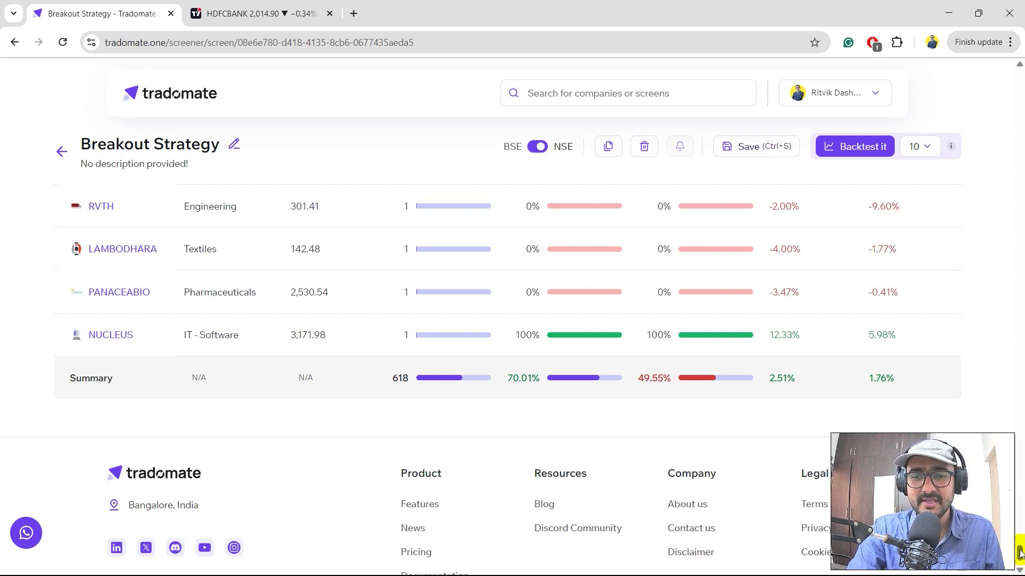
- Scroll up and down through the Breakout Strategy screen's results table
scroll(988, 252, "up", 20)
scroll(988, 252, "down", 3)
scroll(534, 320, "up", 20)
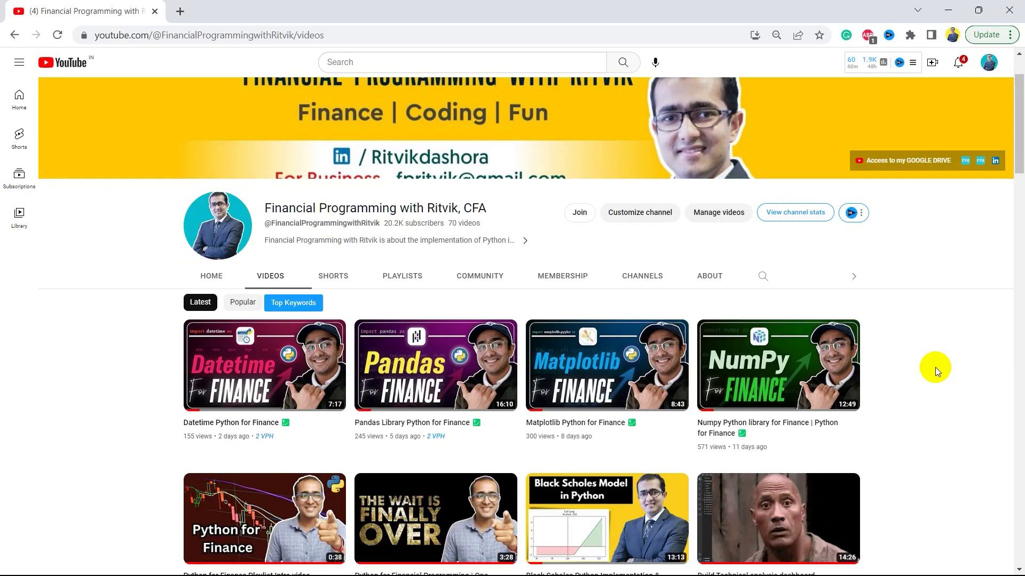
- Scroll down the channel's Videos tab through its uploaded videos
scroll(937, 369, "down", 5)
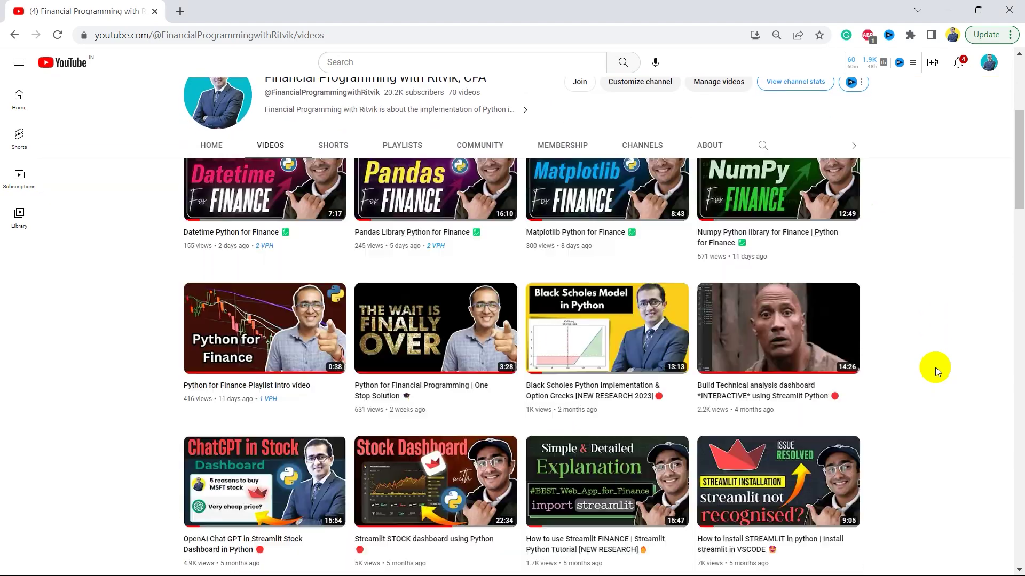
scroll(936, 367, "down", 7)
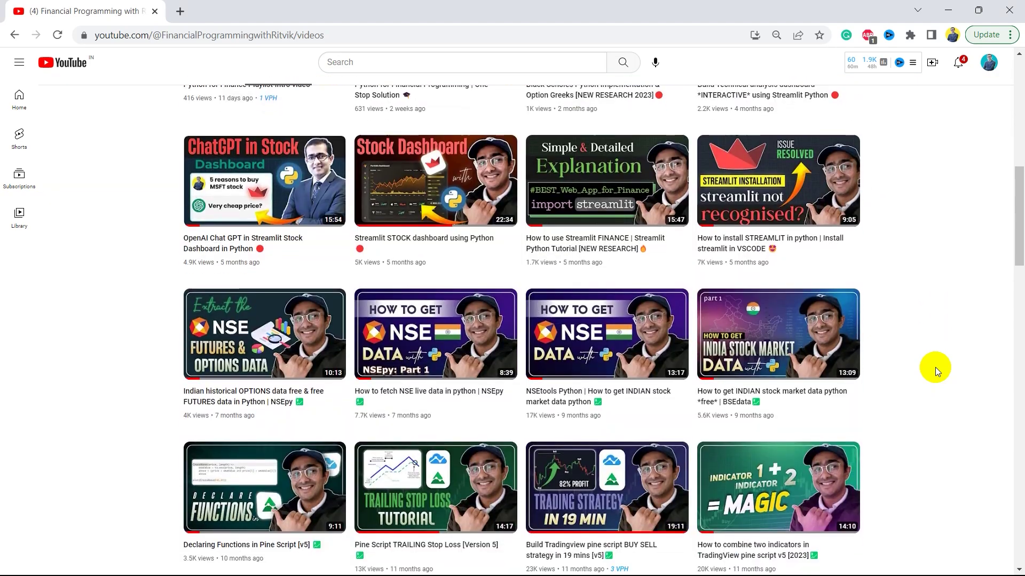
scroll(935, 367, "down", 8)
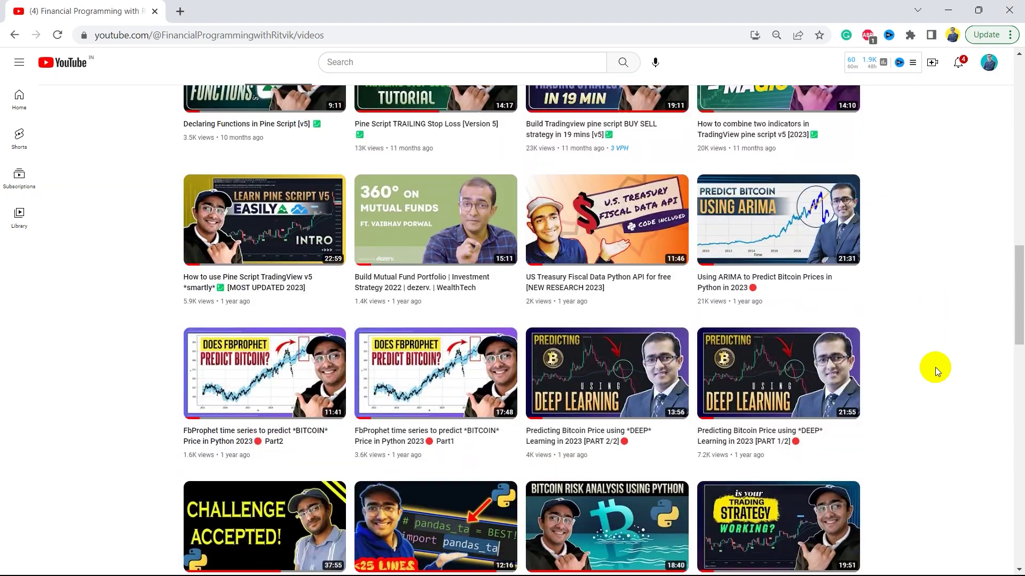
scroll(935, 368, "down", 6)
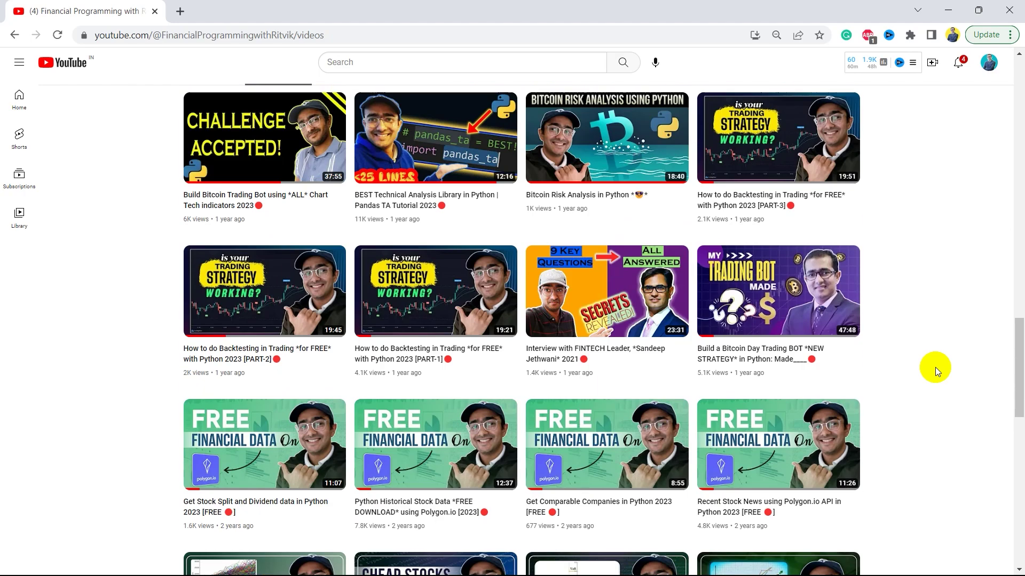
scroll(935, 368, "down", 2)
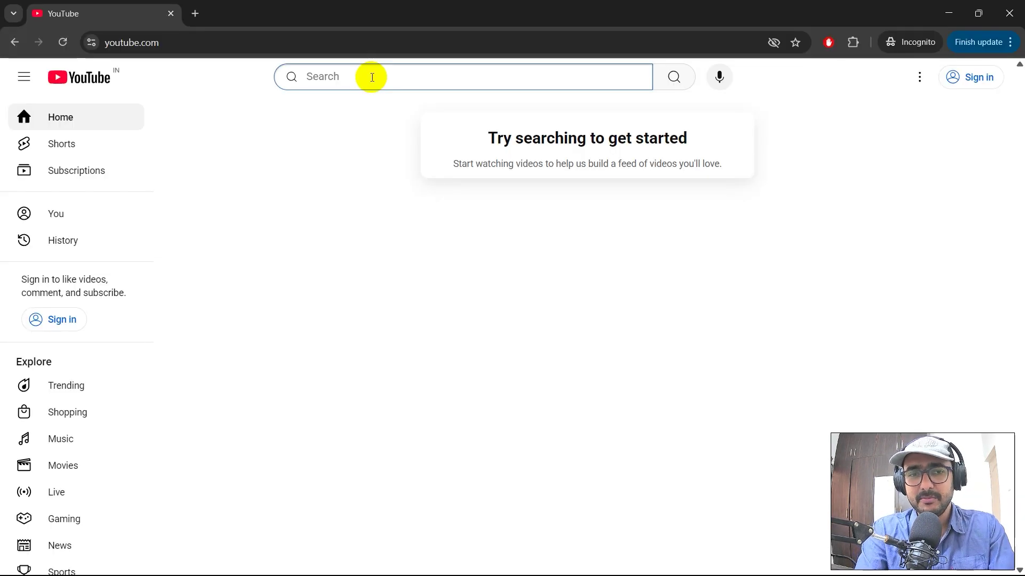
- Enter 'how to find stocks b' in the YouTube search box
type("how to find stock")
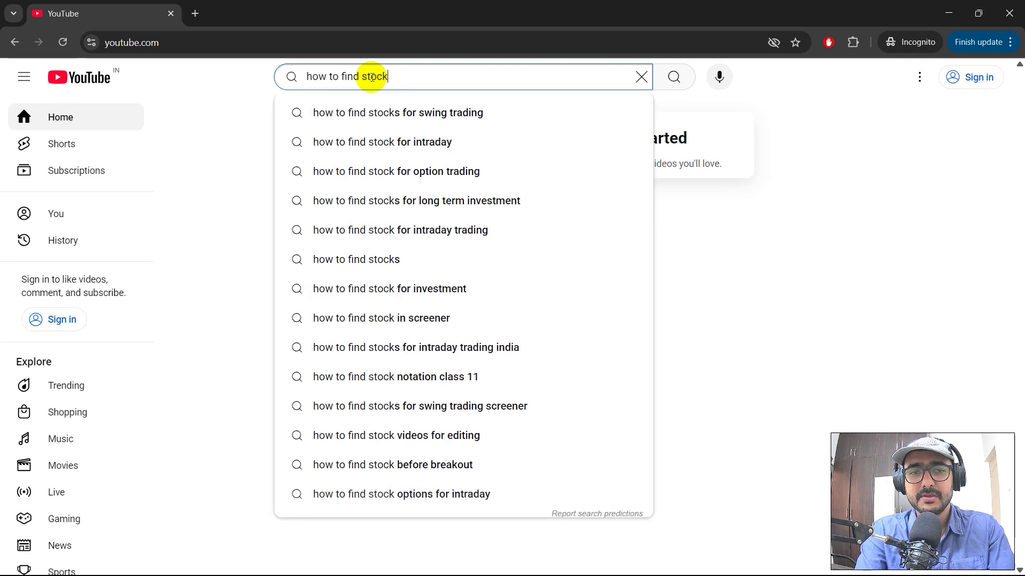
type("s b")
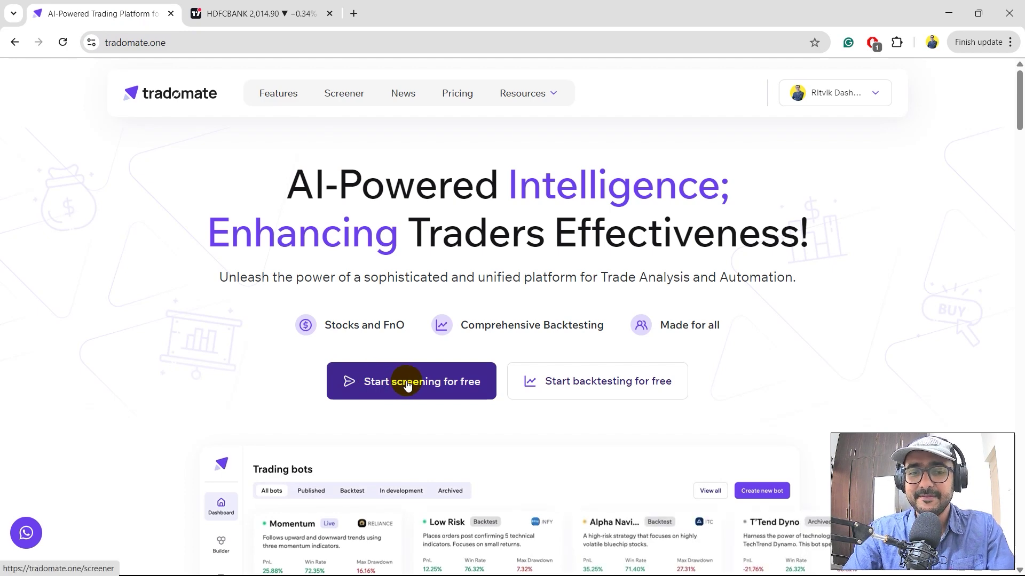
- Open the stock screener from the home page, browse it, then open the full News page
left_click(407, 385)
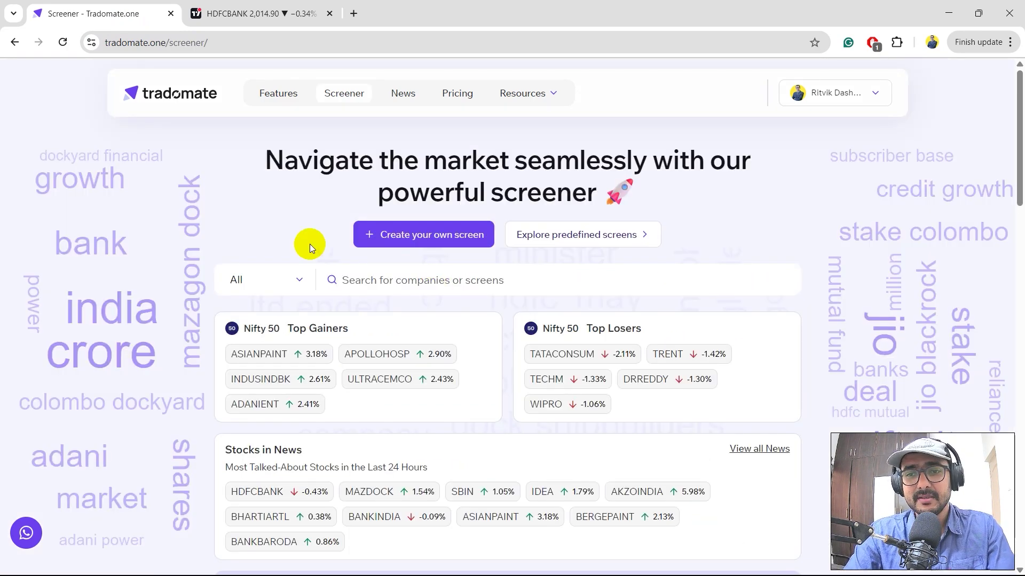
scroll(310, 244, "down", 1)
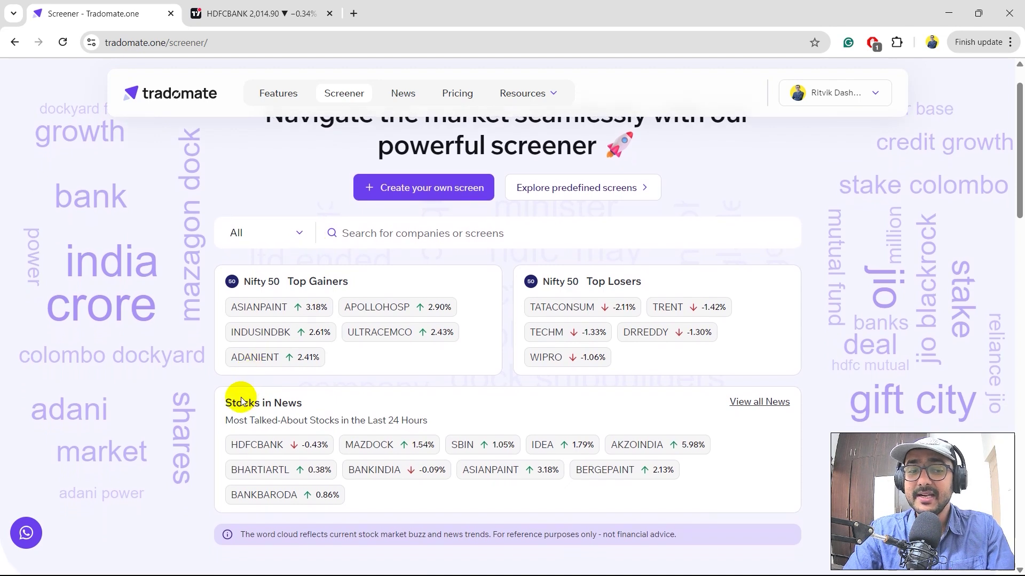
scroll(260, 411, "down", 1)
scroll(261, 411, "up", 1)
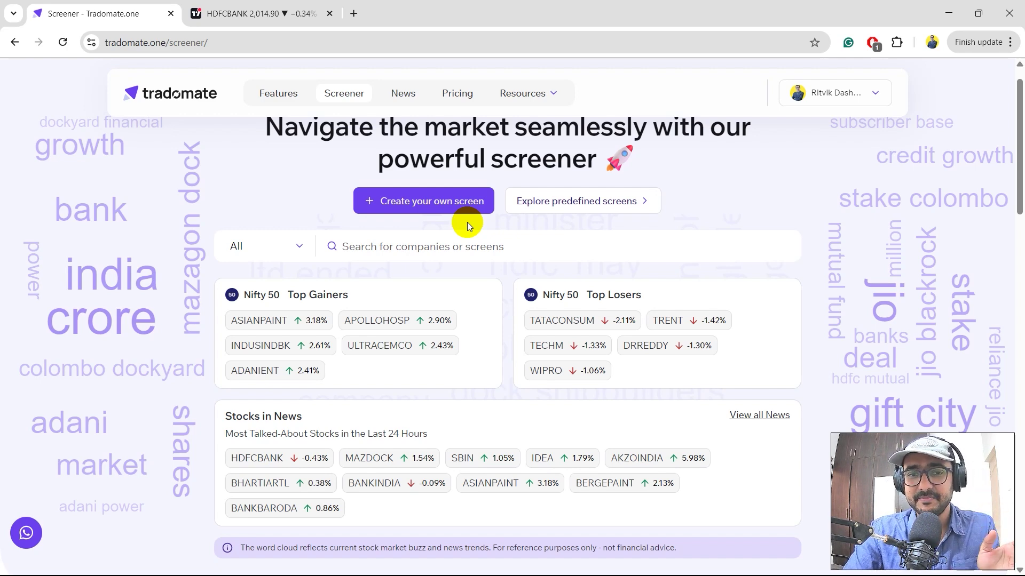
scroll(467, 222, "down", 1)
left_click(759, 398)
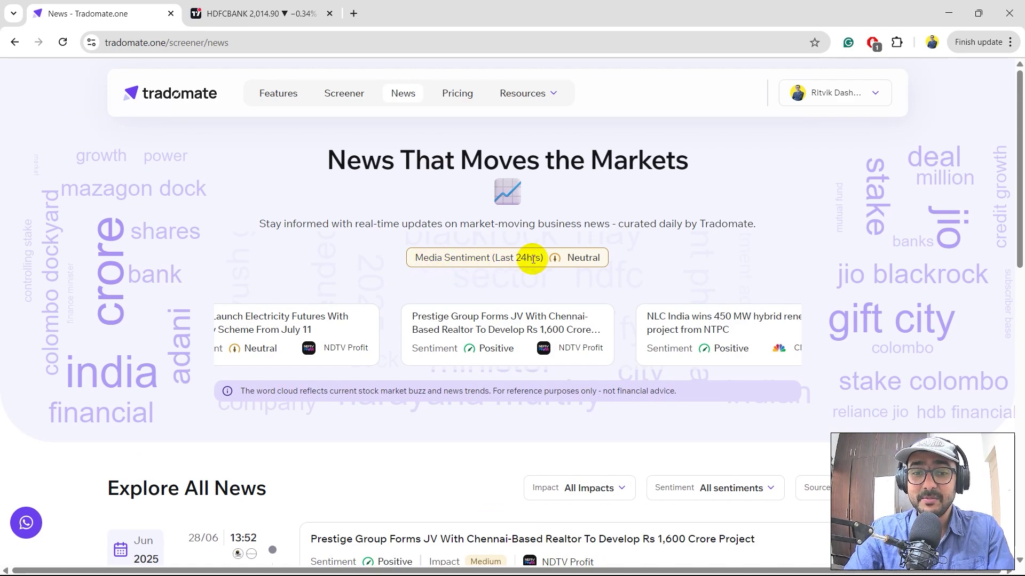
- Expand the NLC India story's AI summary under Explore All News, then go back to the Screener
scroll(617, 267, "down", 1)
scroll(616, 266, "down", 5)
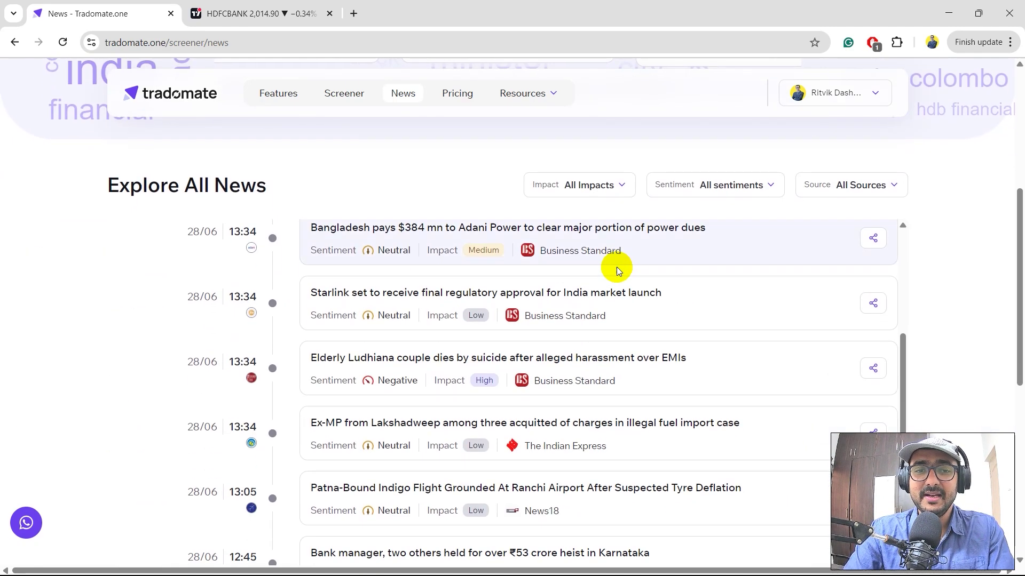
scroll(269, 371, "down", 1)
scroll(269, 374, "up", 1)
scroll(269, 375, "up", 3)
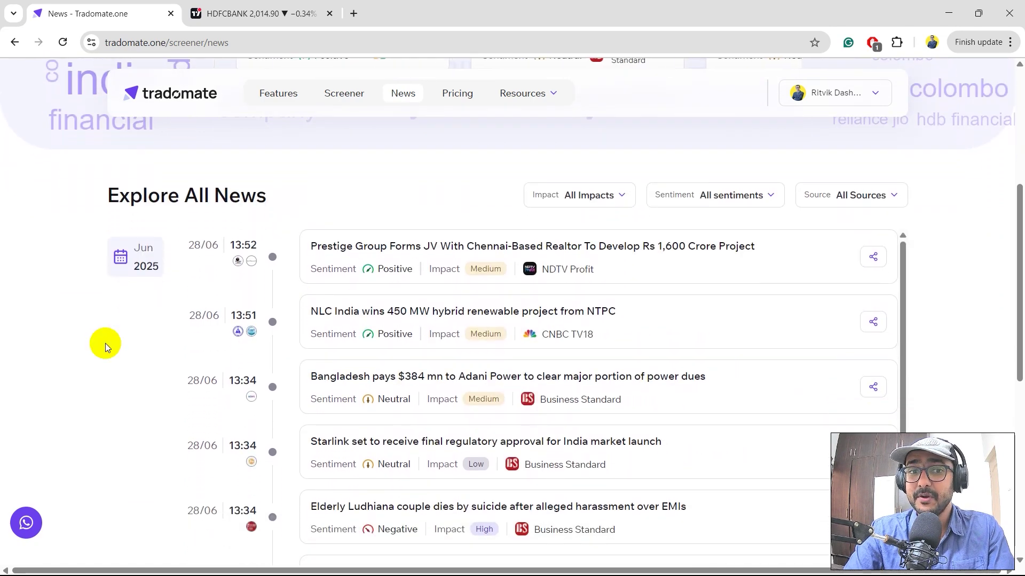
left_click(358, 311)
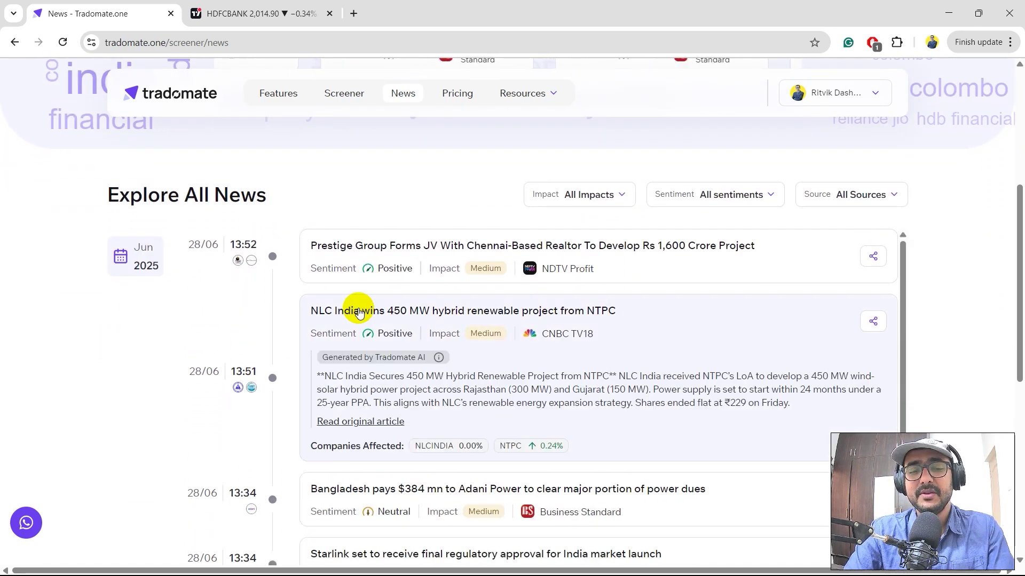
left_click(323, 370)
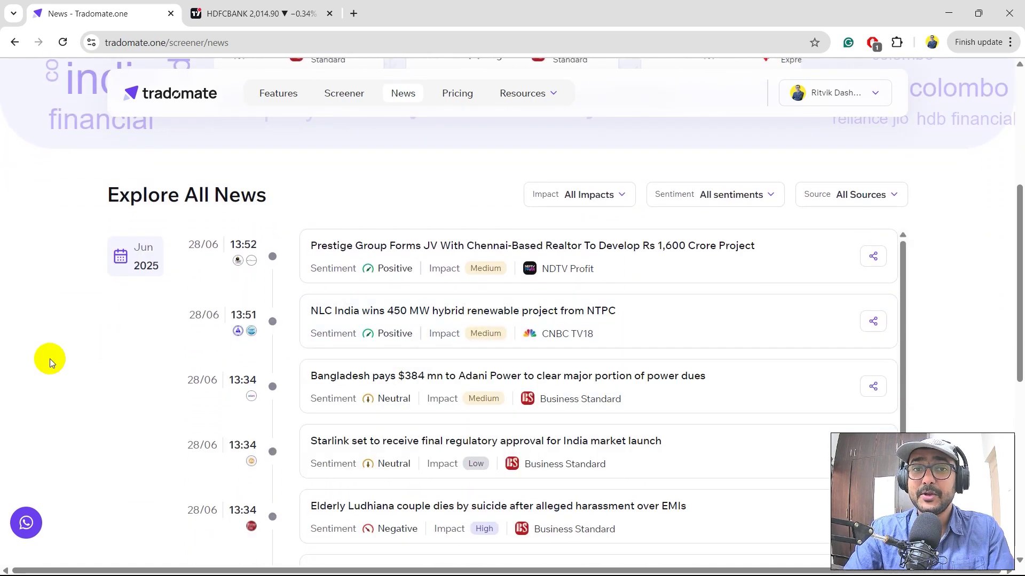
left_click(352, 312)
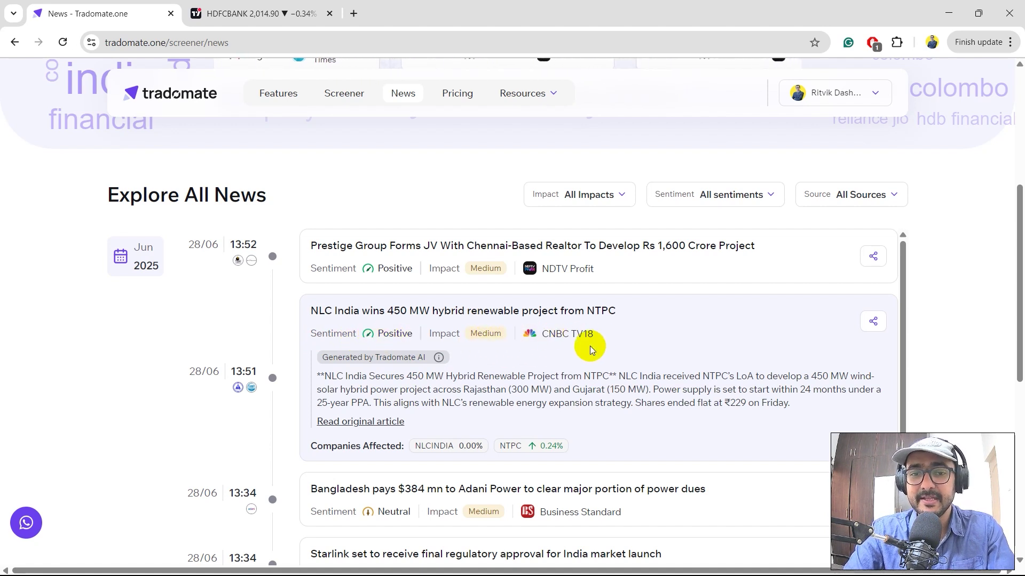
key("alt+Left")
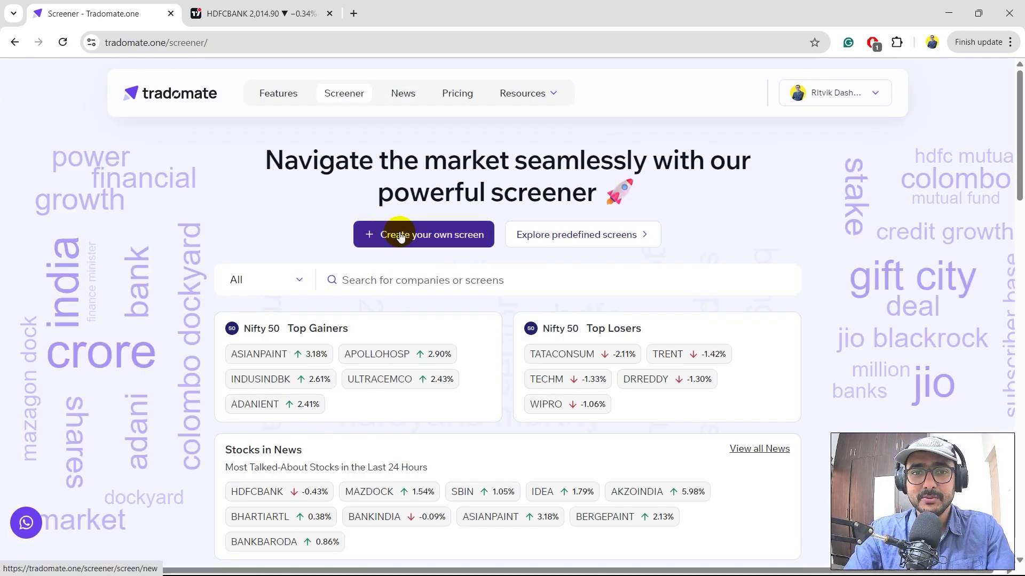
- Create a new custom screen and ask Tradomate AI to 'find stocks before they breakout'
left_click(401, 235)
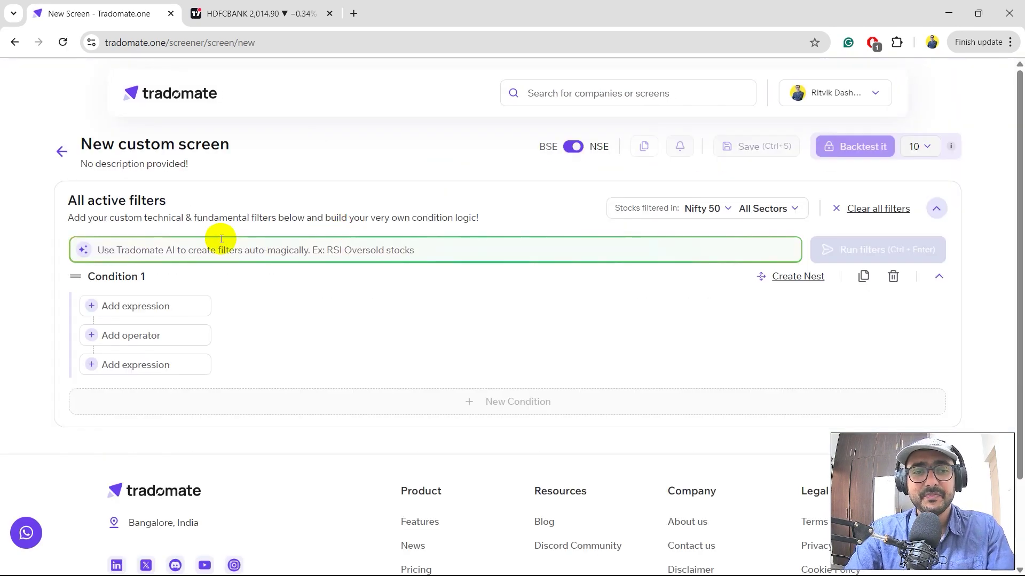
left_click(199, 245)
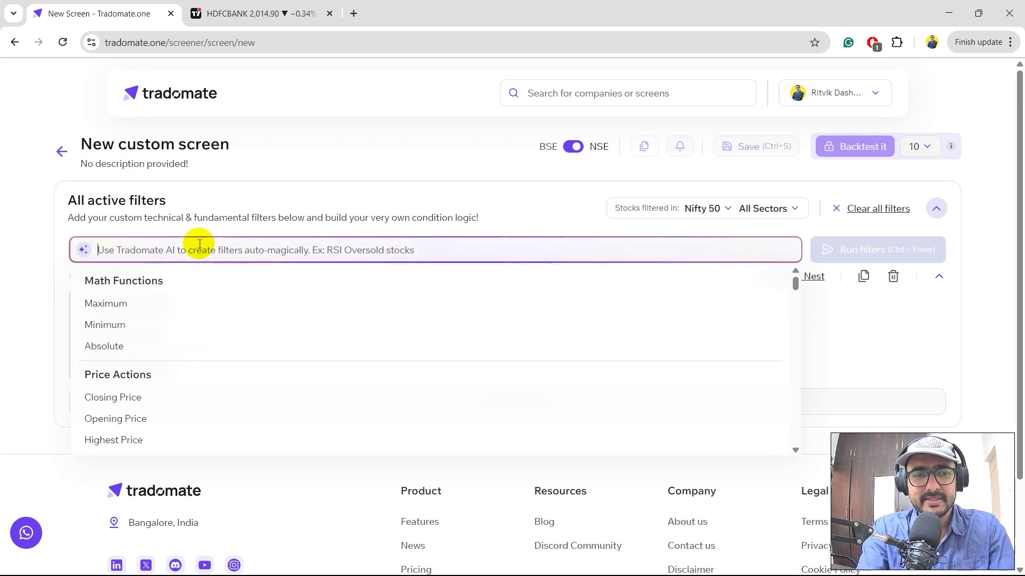
type("find stocksw")
key("BackSpace")
type("before they breakout")
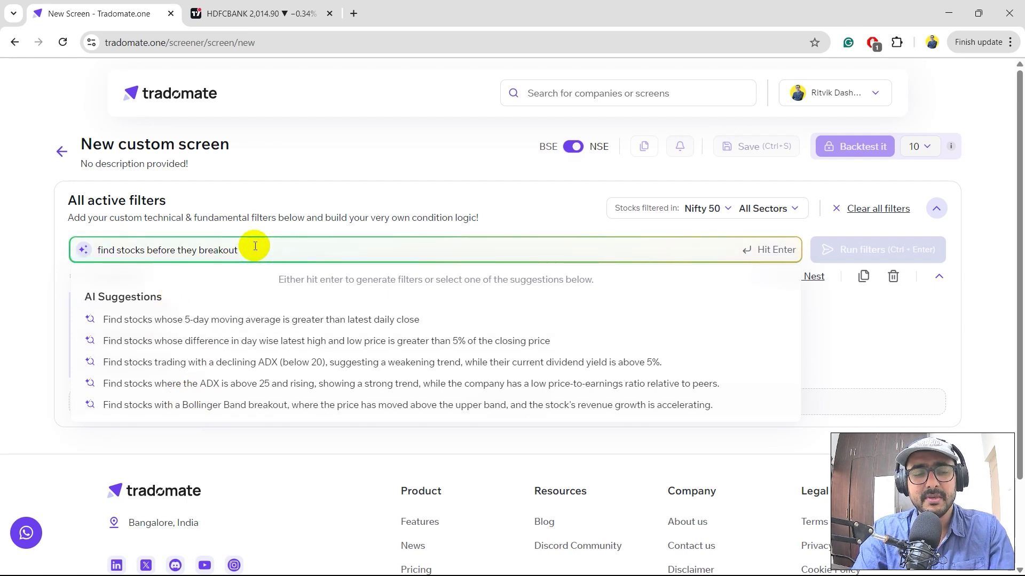
key("Return")
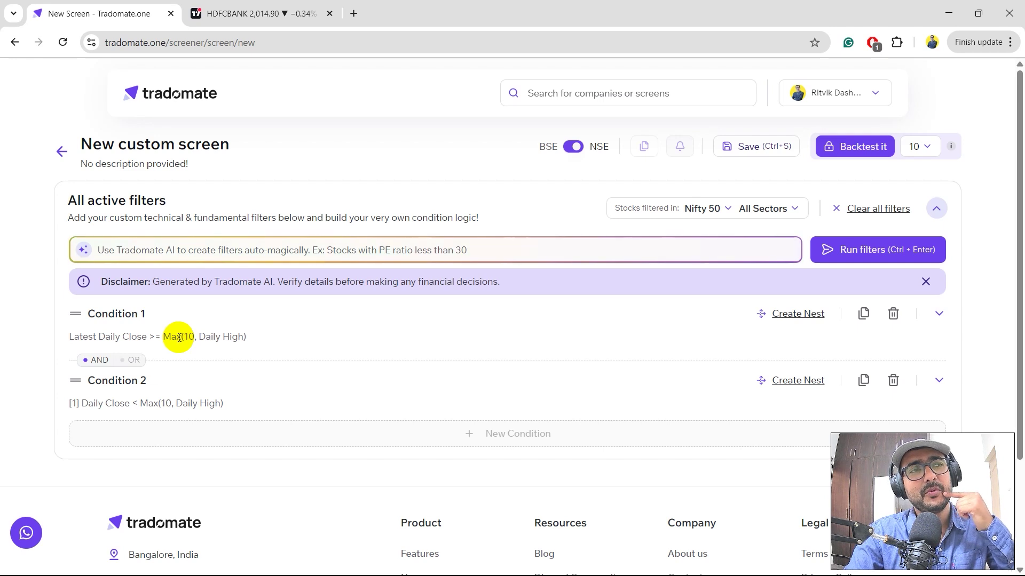
- Once both breakout conditions are generated, return to the Tradomate AI box for another request
left_click(183, 244)
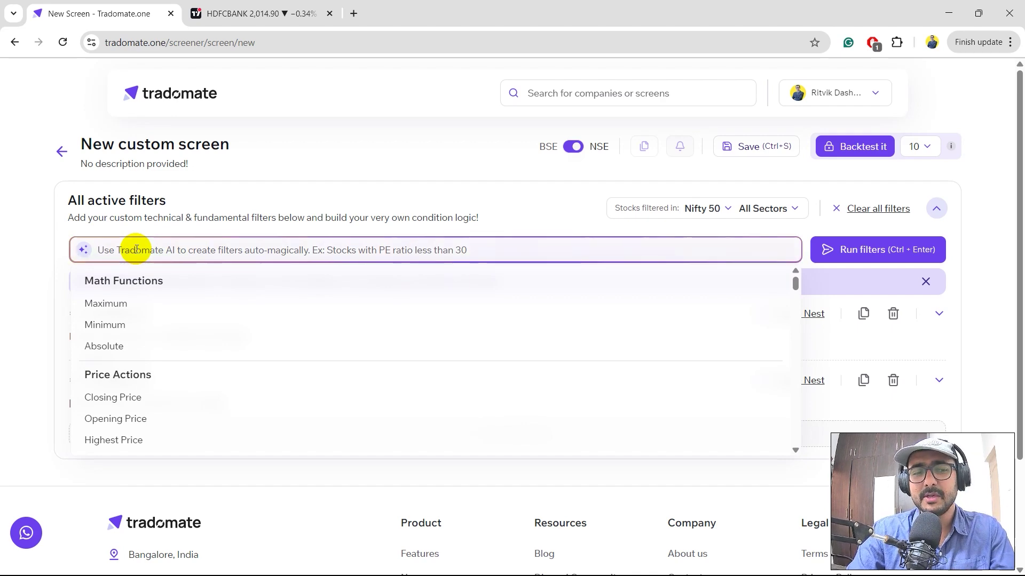
type("vol")
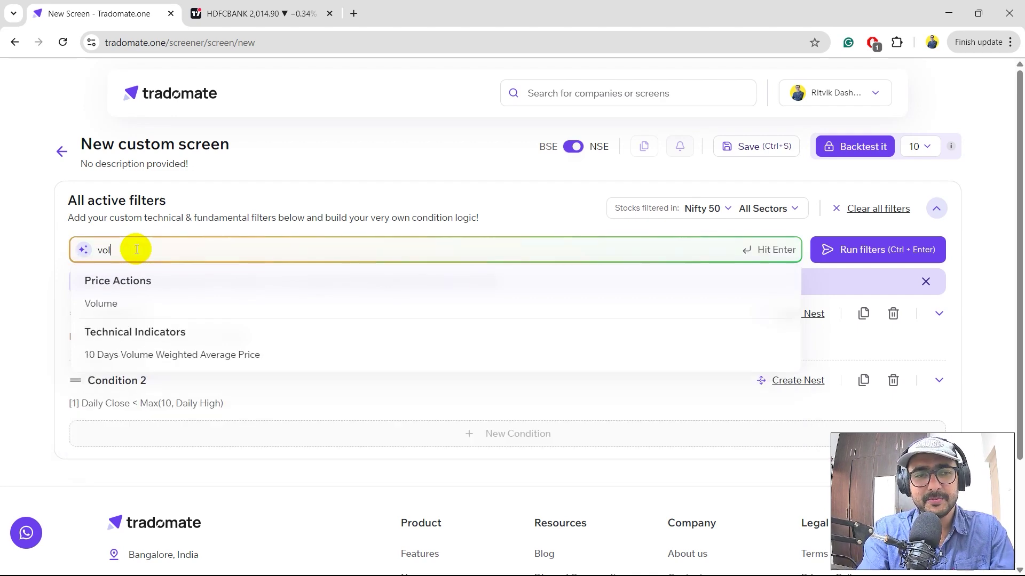
type("ume")
key("Return")
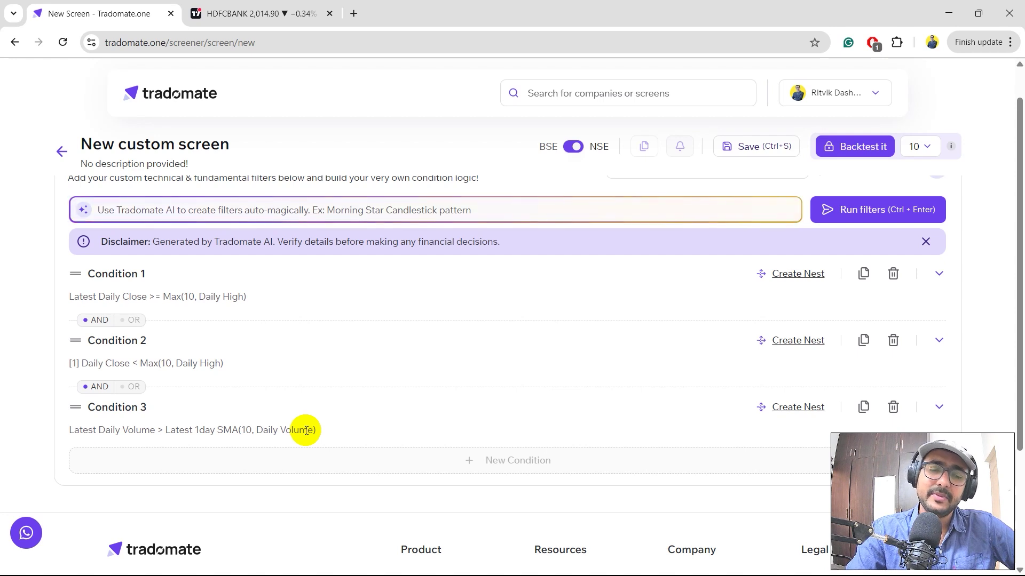
left_click(938, 407)
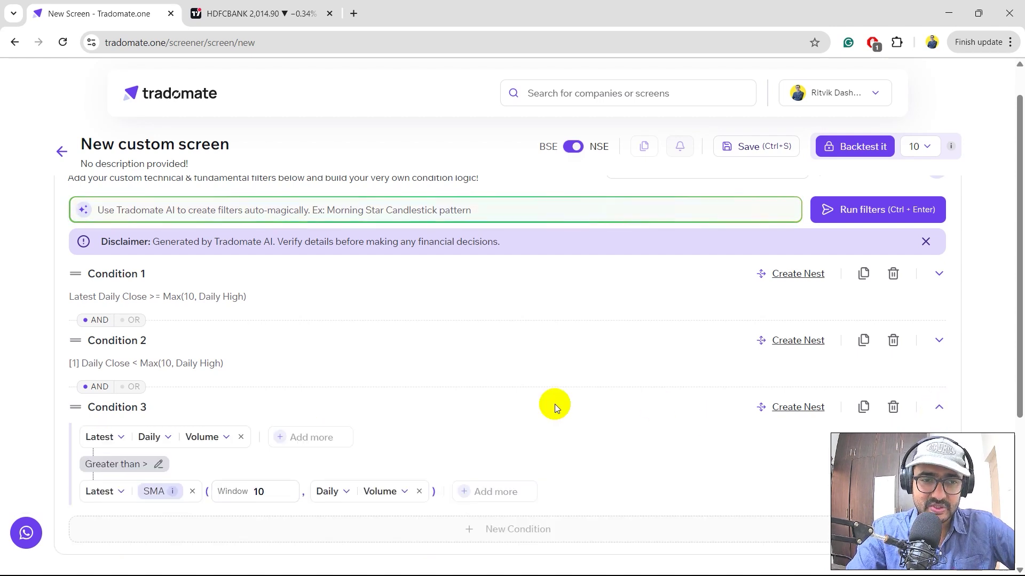
scroll(555, 404, "down", 1)
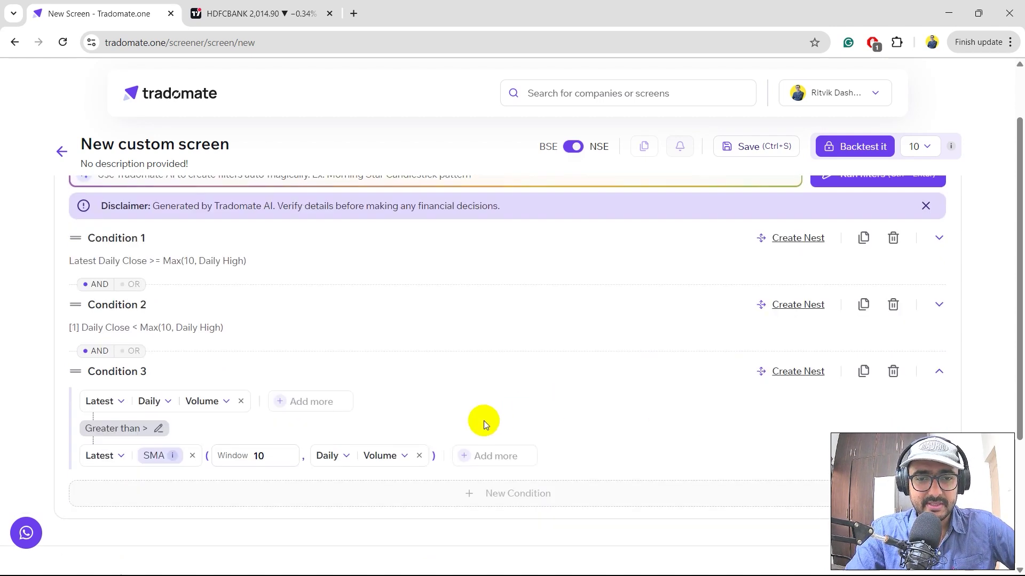
left_click(491, 455)
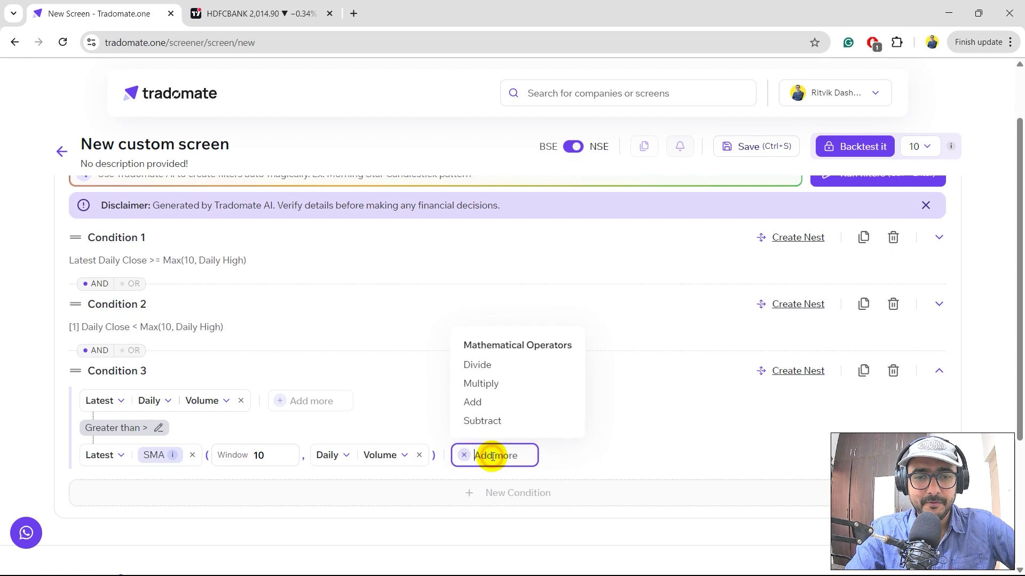
left_click(479, 382)
left_click(581, 455)
mouse_move(586, 297)
left_click(656, 325)
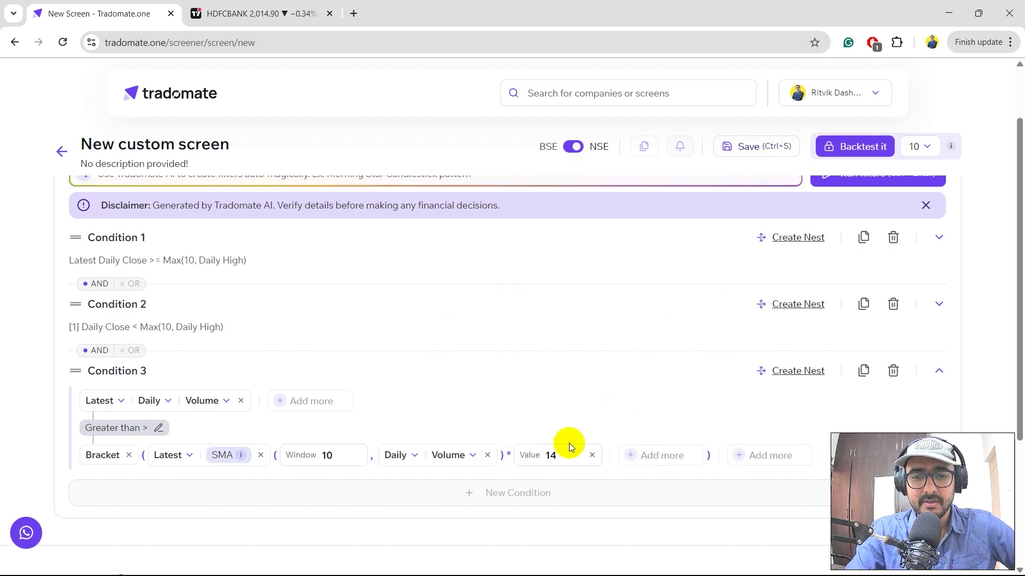
double_click(554, 457)
type("2")
left_click(939, 371)
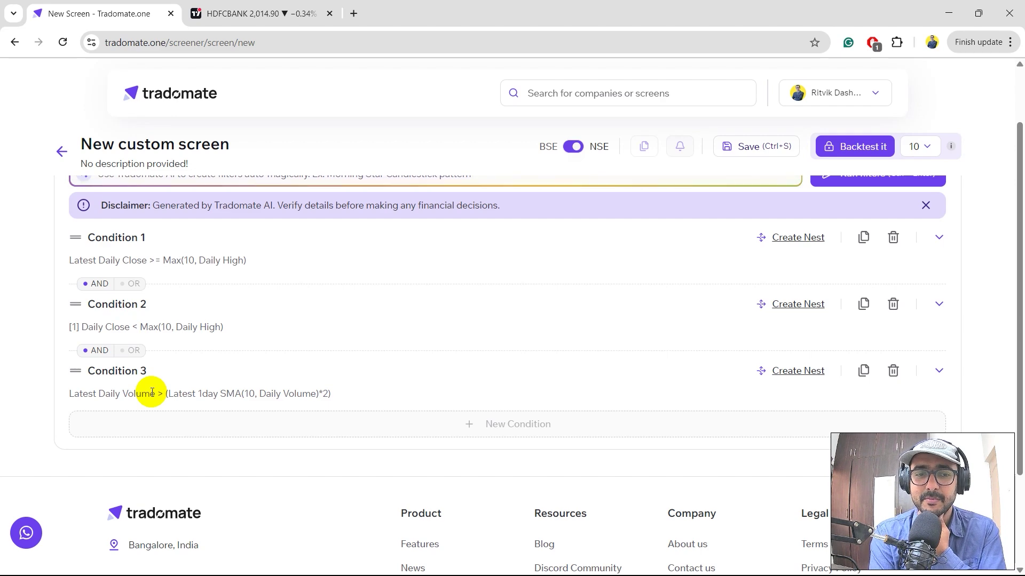
- Switch the stock universe from Nifty 50 to All Stocks and run the filters
scroll(152, 393, "up", 2)
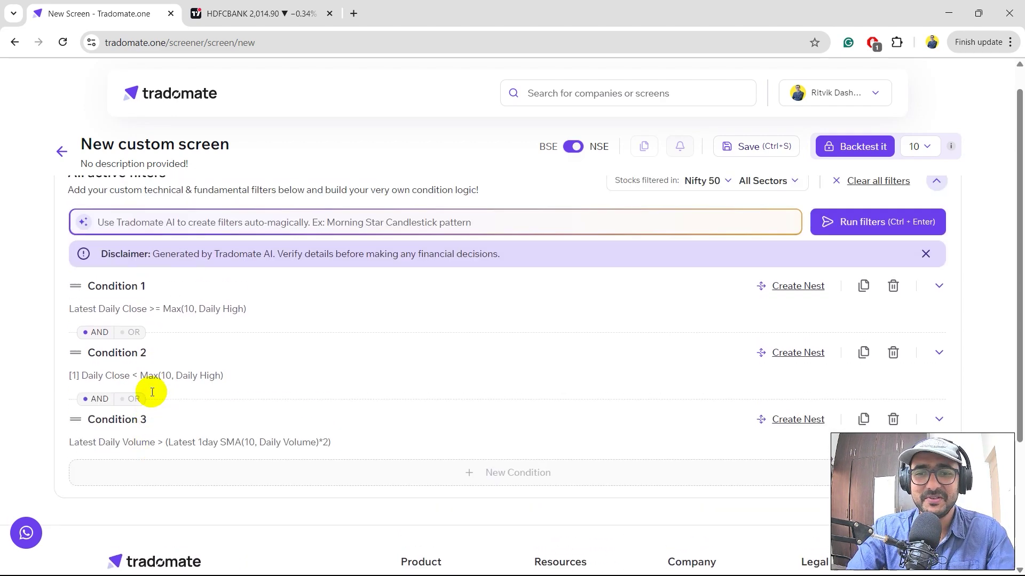
left_click(704, 209)
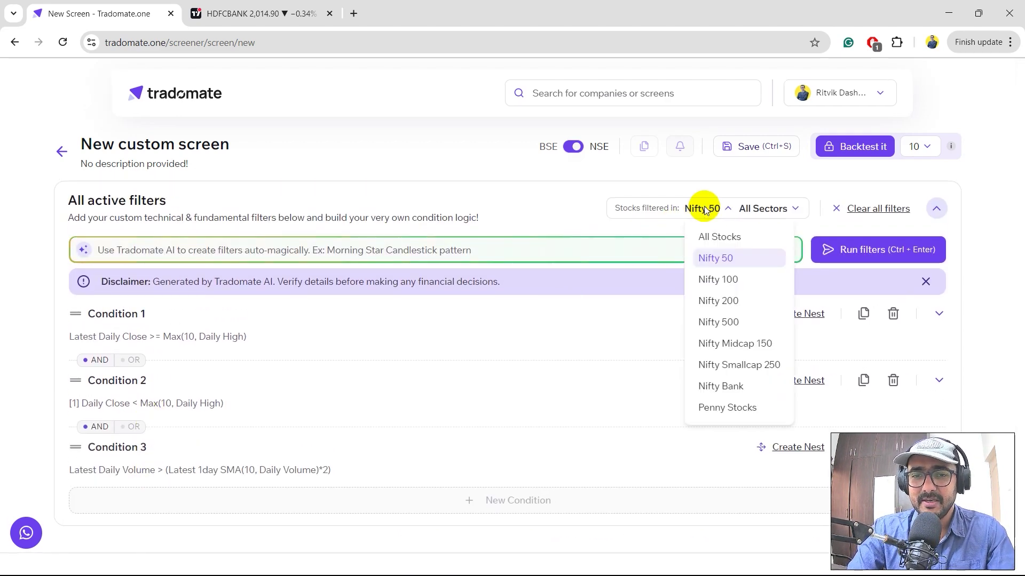
left_click(719, 236)
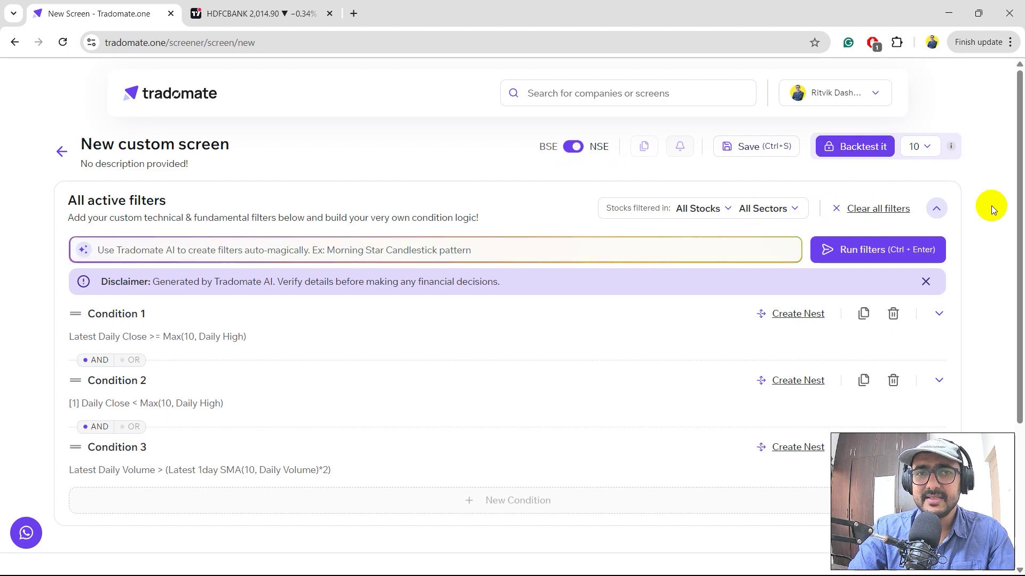
scroll(991, 206, "down", 2)
scroll(907, 201, "up", 1)
left_click(874, 213)
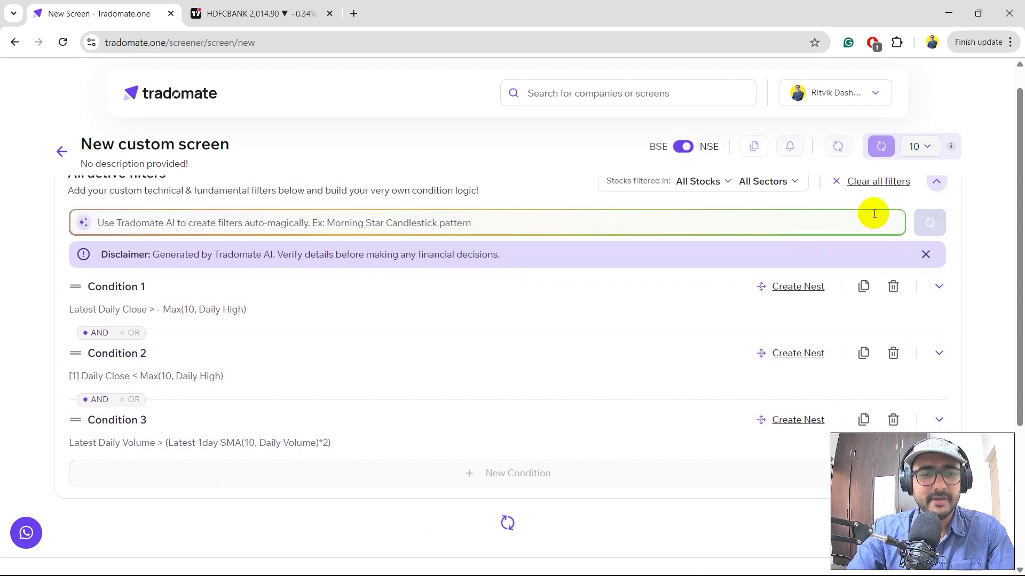
scroll(276, 330, "down", 2)
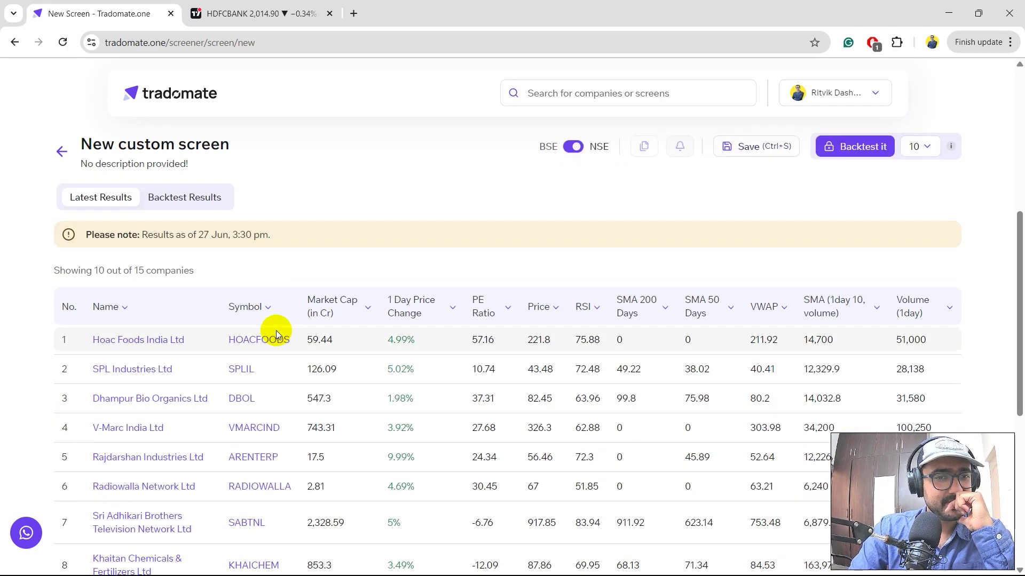
- Sort the 15 matching companies by Market Cap, largest first
scroll(277, 331, "down", 1)
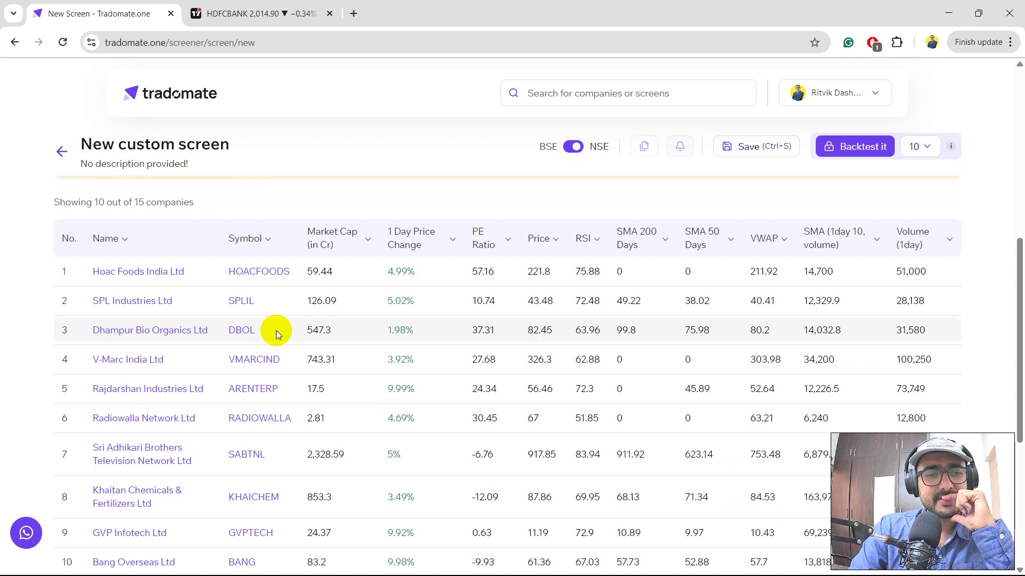
scroll(277, 331, "down", 1)
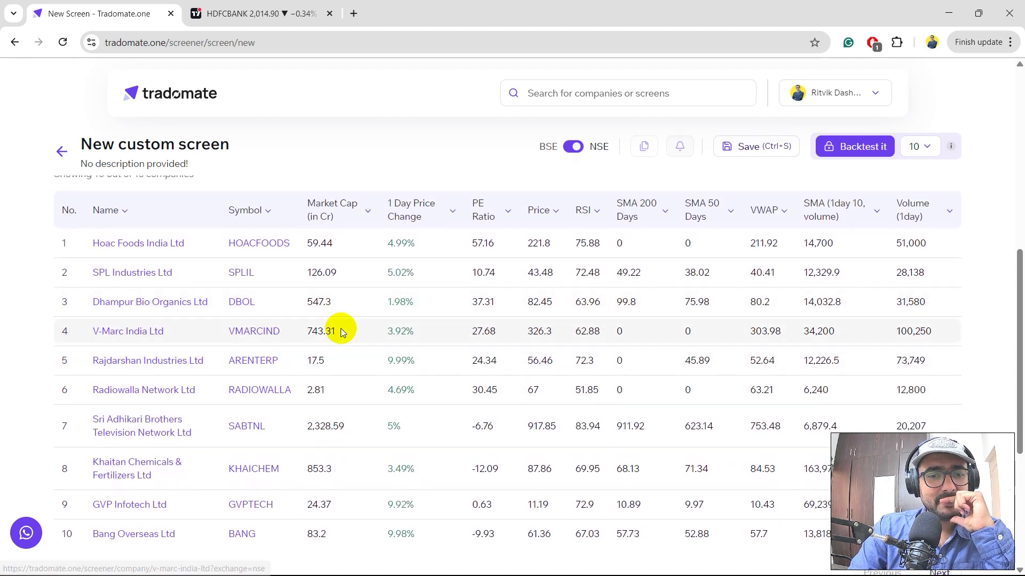
scroll(340, 330, "up", 1)
scroll(340, 328, "down", 1)
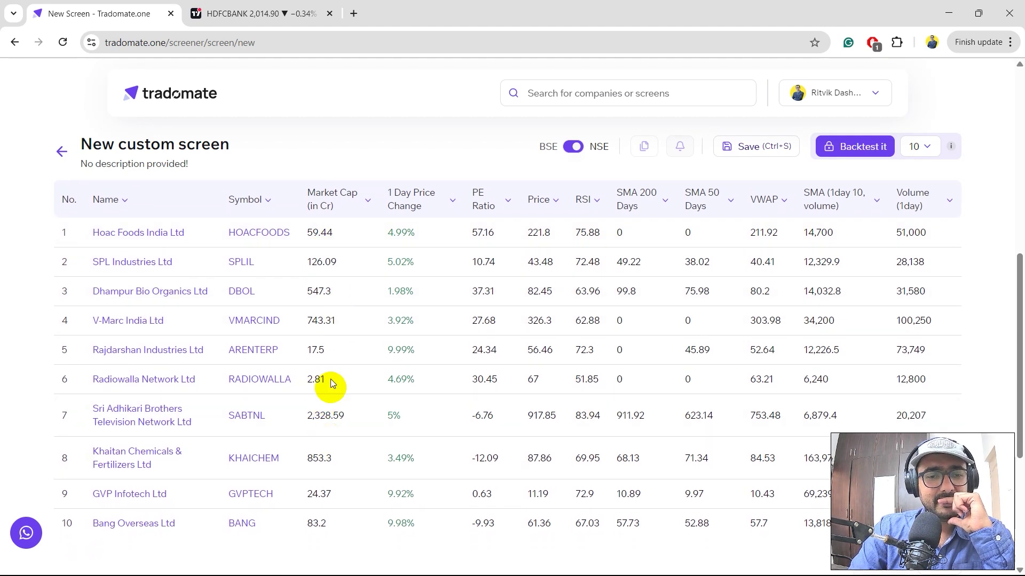
scroll(333, 369, "down", 2)
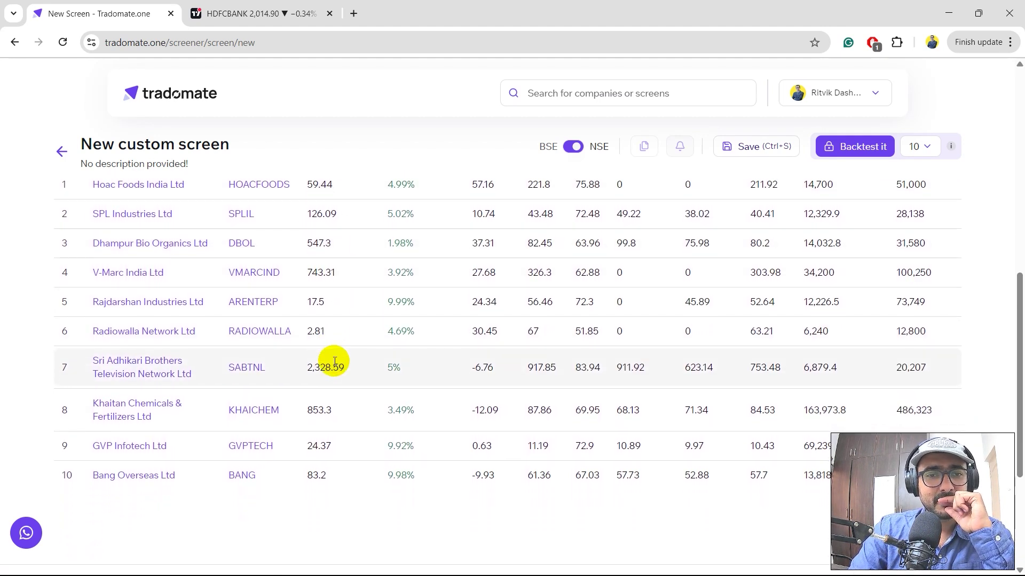
scroll(334, 361, "up", 5)
left_click(320, 401)
left_click(322, 401)
- Review the sorted results and begin saving the custom screen
scroll(323, 400, "down", 4)
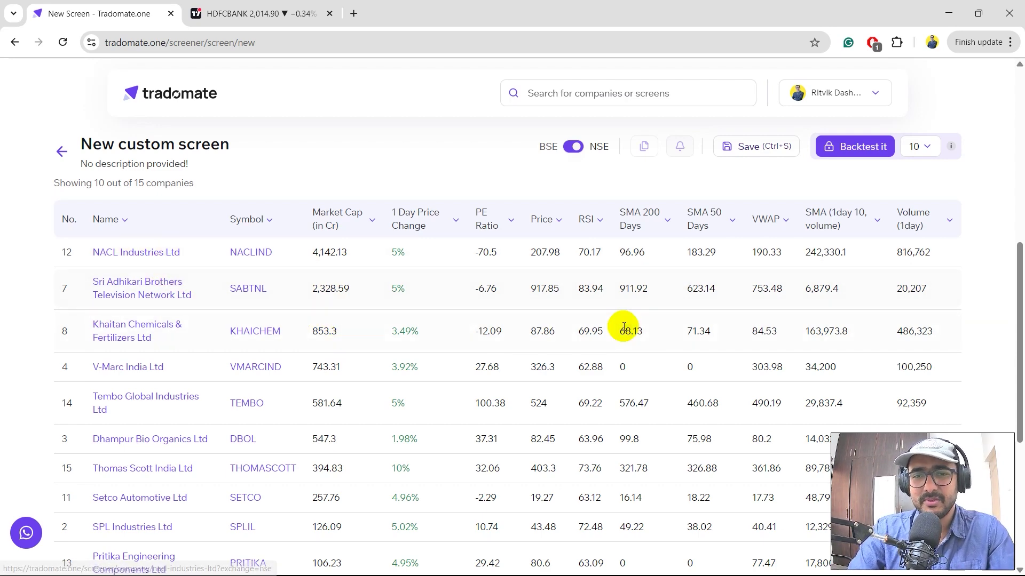
scroll(623, 325, "up", 3)
scroll(907, 299, "down", 3)
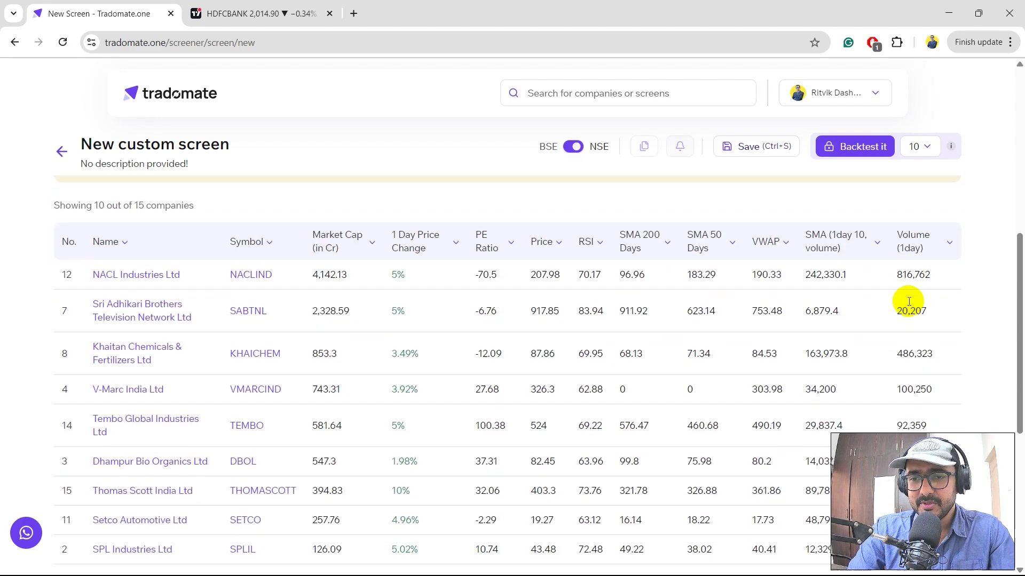
scroll(911, 382, "up", 5)
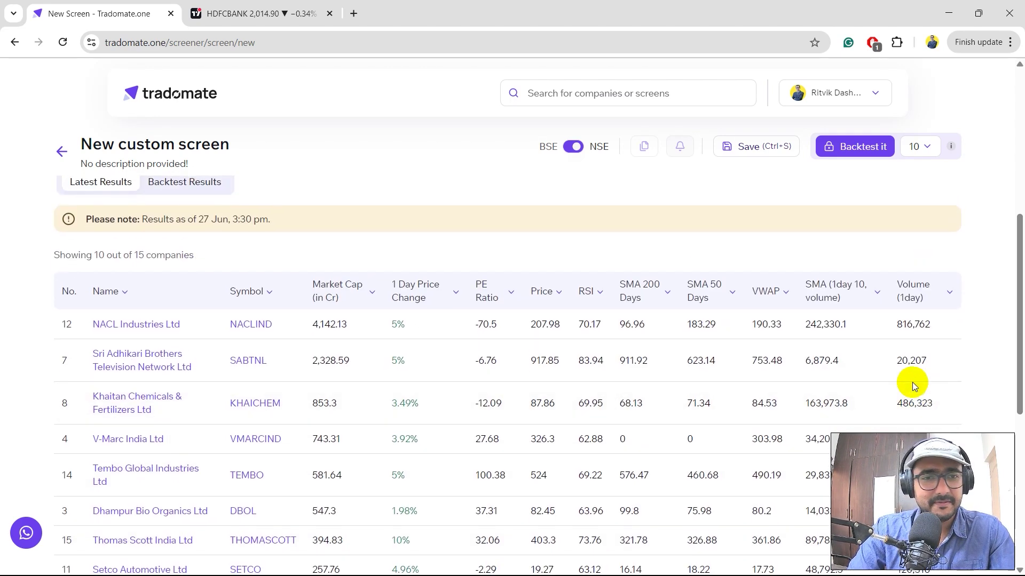
scroll(912, 382, "up", 4)
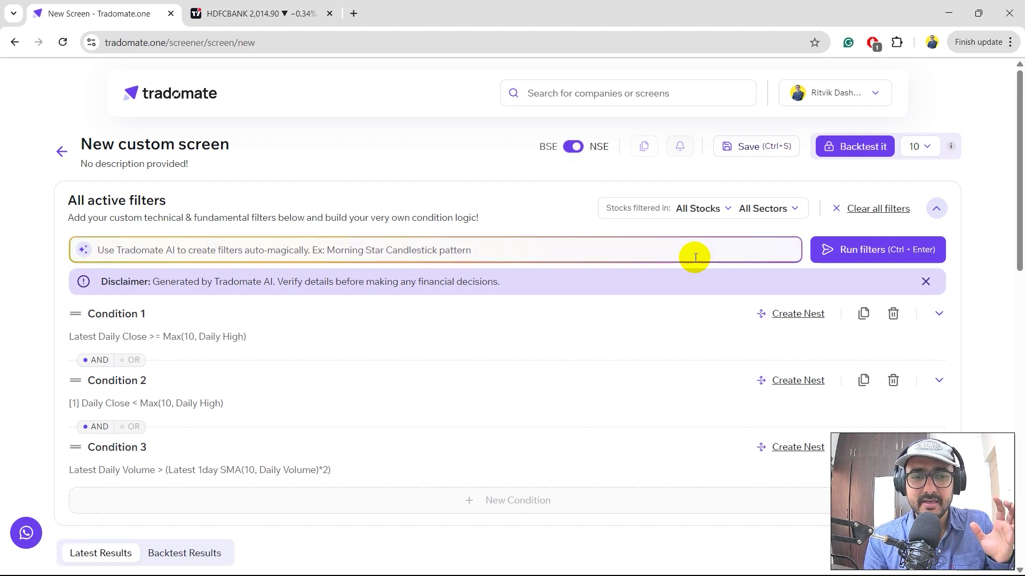
scroll(695, 257, "down", 3)
scroll(695, 258, "down", 5)
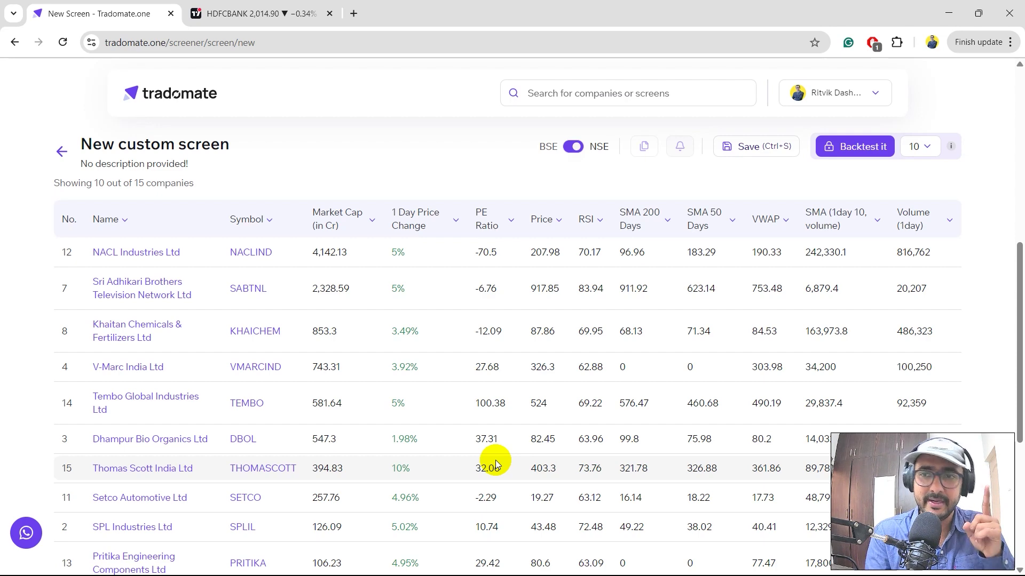
scroll(831, 337, "up", 8)
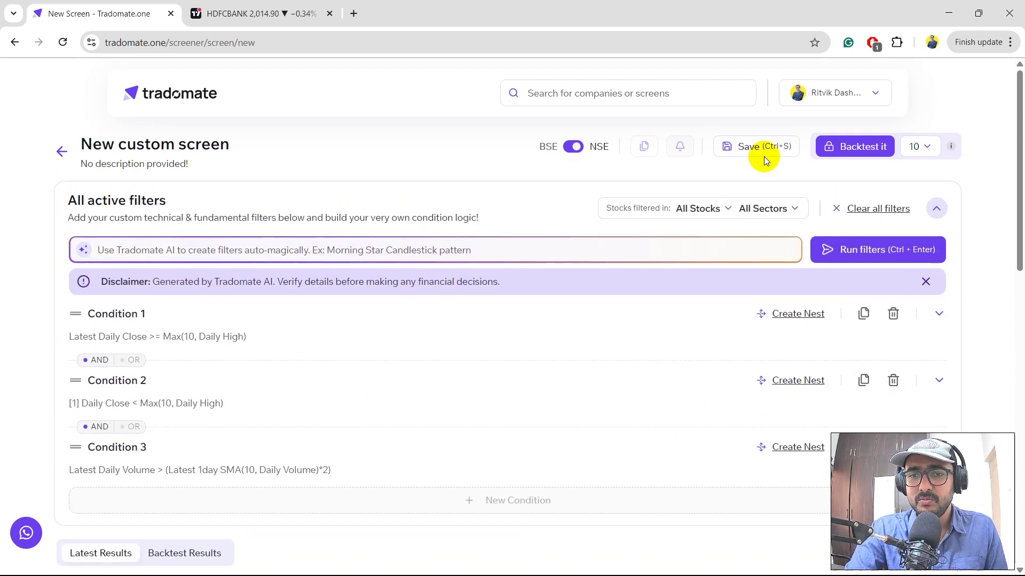
left_click(754, 147)
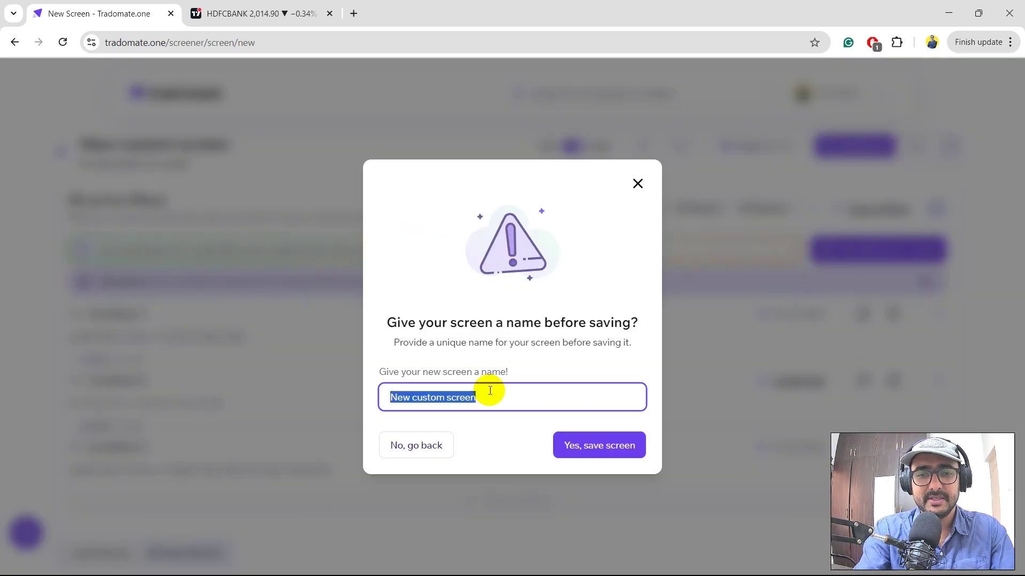
- Name the screen 'Breakout Strategy', confirm the save, and choose 200 backtest iterations
type("Breakout Strategy")
left_click(603, 453)
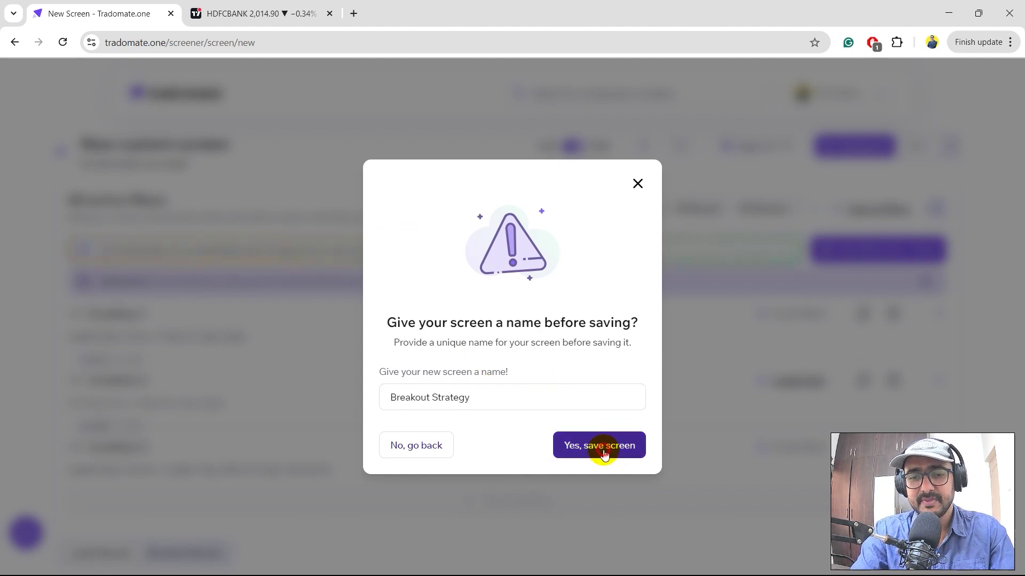
left_click(915, 150)
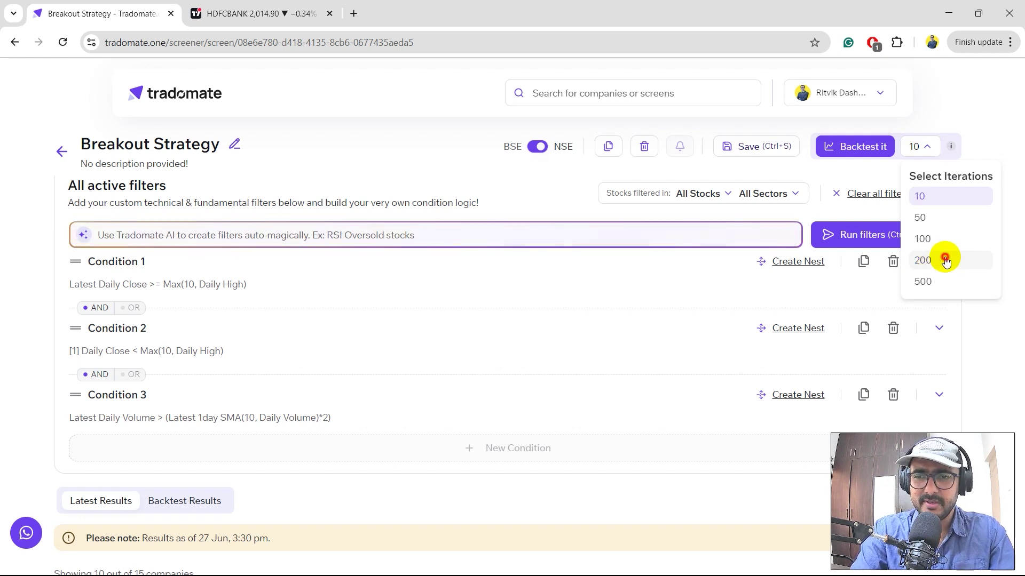
left_click(945, 260)
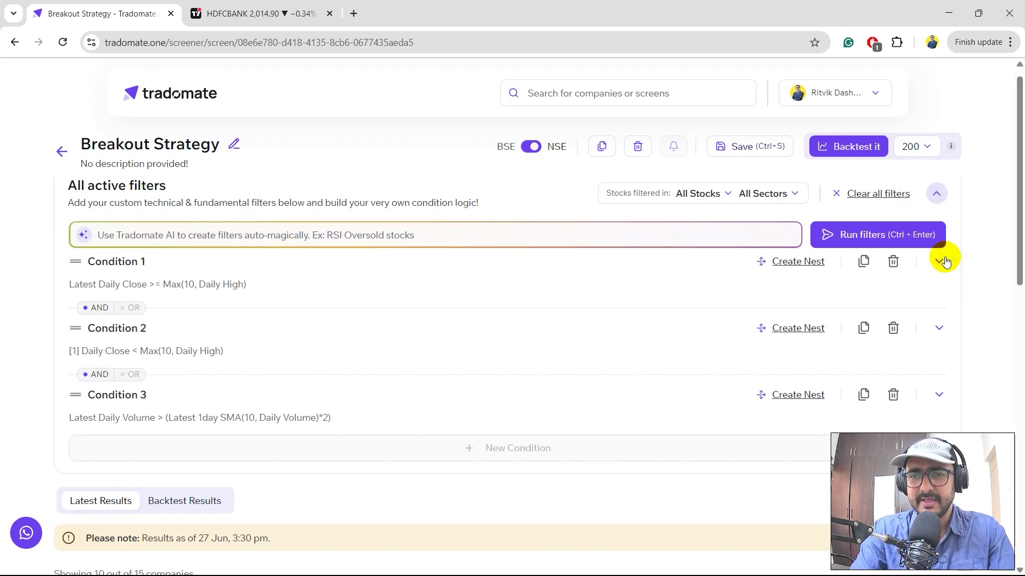
- Backtest Breakout Strategy over 200 iterations and review the results: 63MOONS best 5D winrate, 1.75% mean return
left_click(838, 146)
scroll(1008, 266, "down", 4)
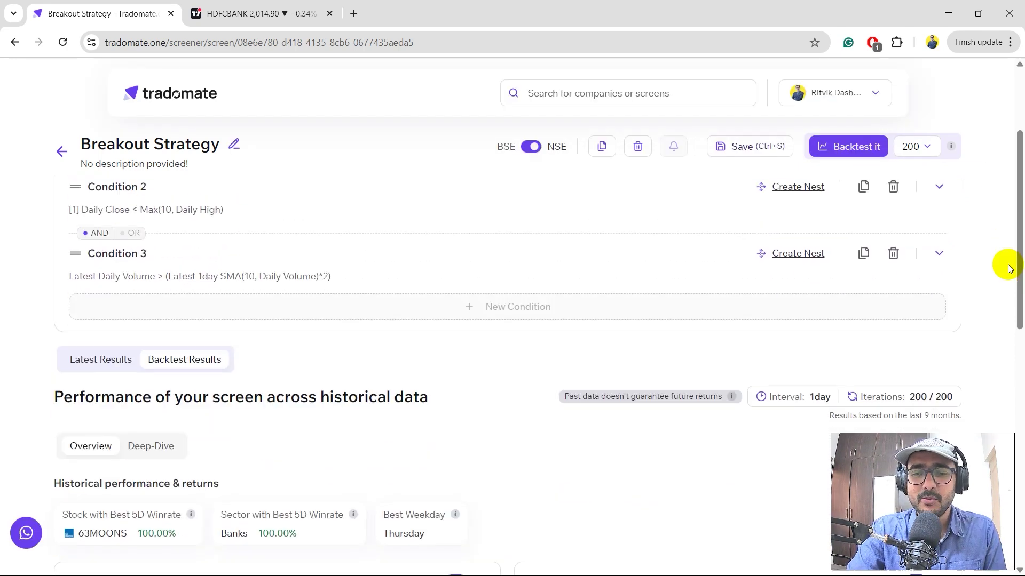
scroll(1008, 266, "down", 2)
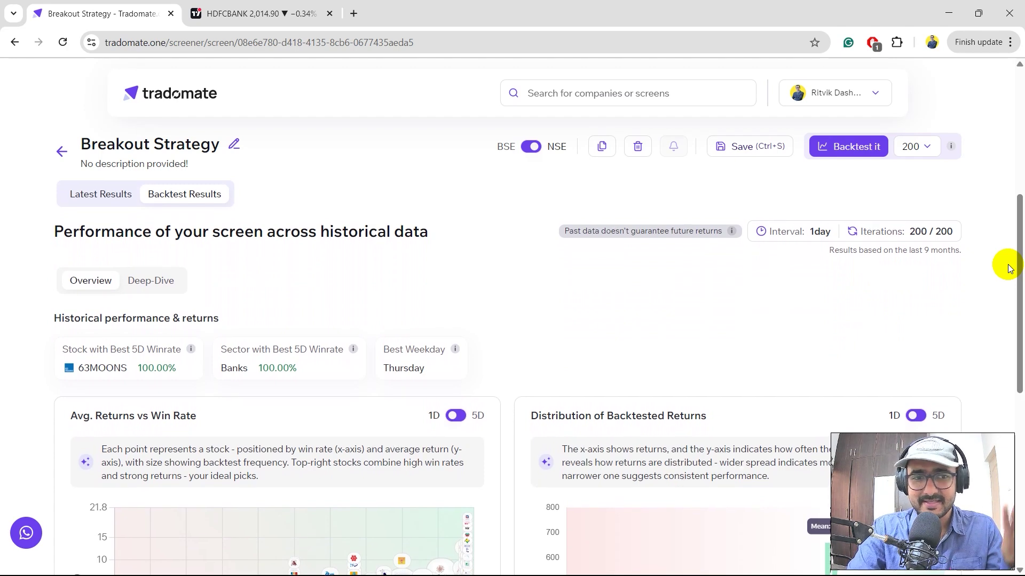
scroll(1009, 267, "down", 5)
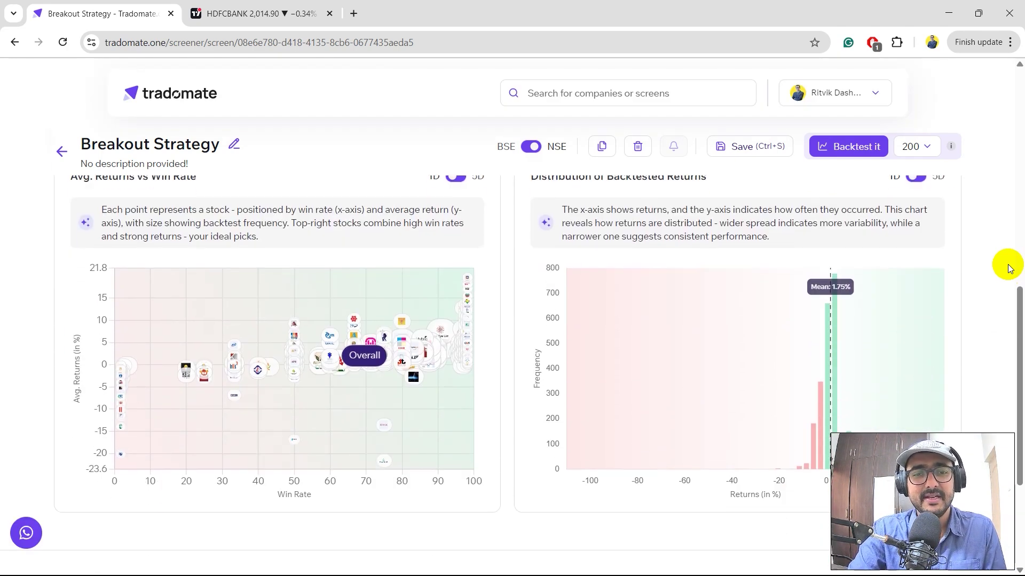
scroll(1008, 267, "up", 1)
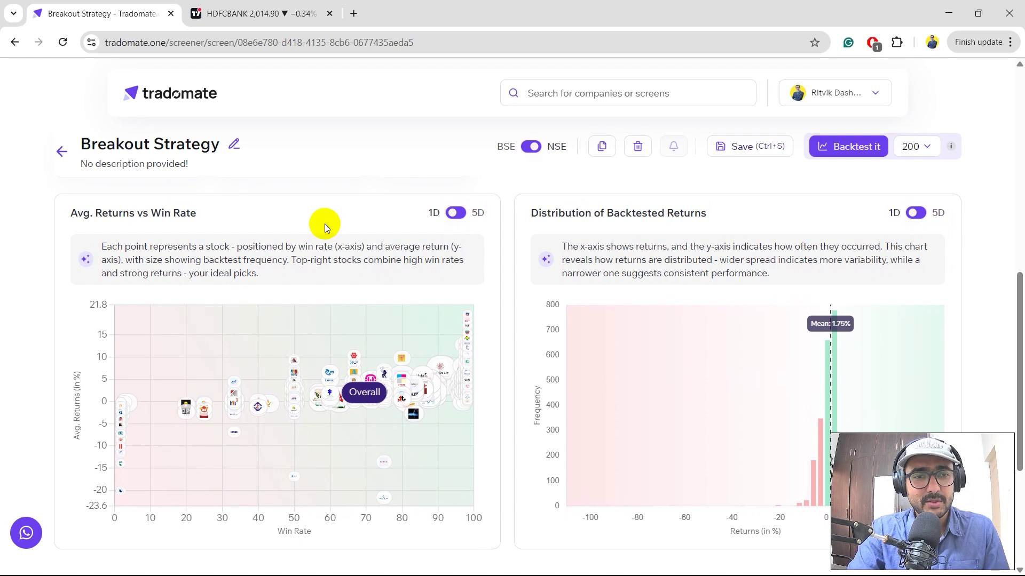
mouse_move(355, 400)
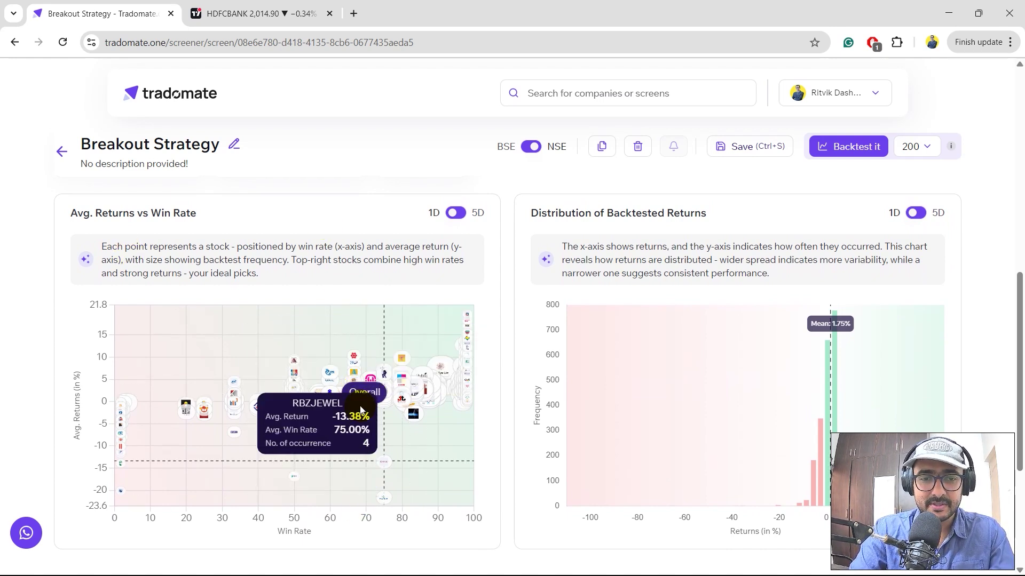
- Rerun the Breakout Strategy backtest with 100 iterations instead of 200
left_click(911, 148)
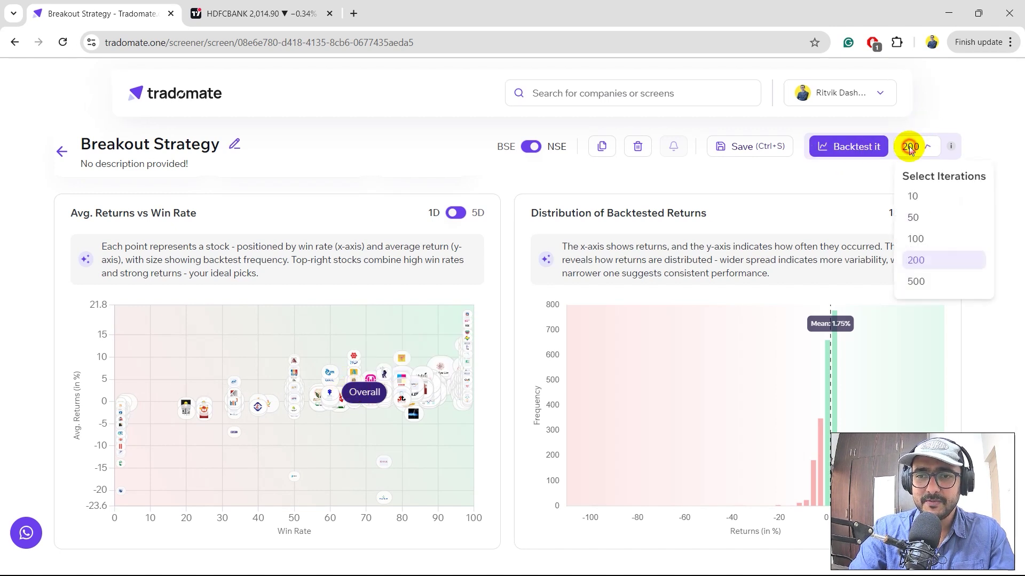
left_click(916, 238)
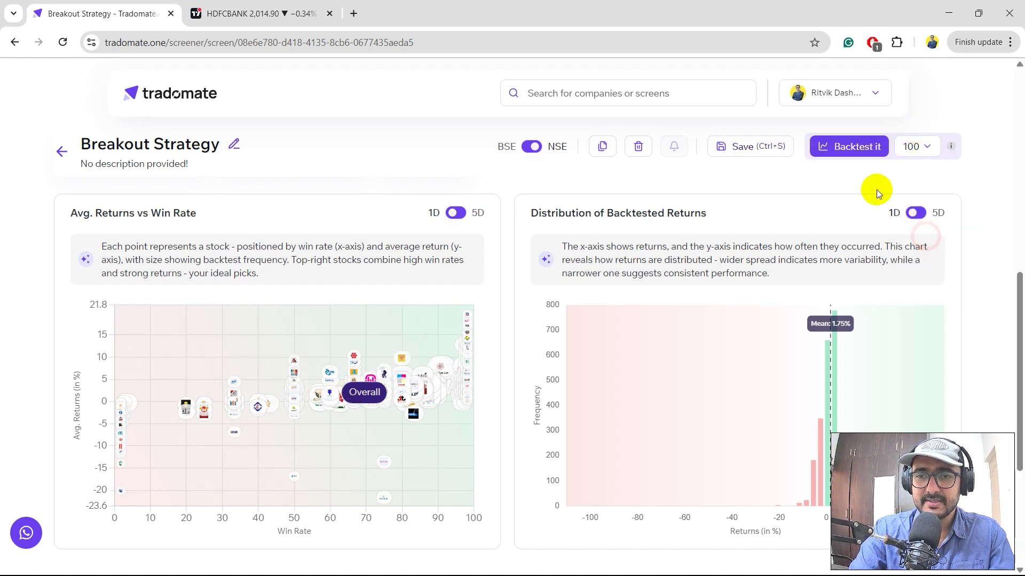
left_click(841, 147)
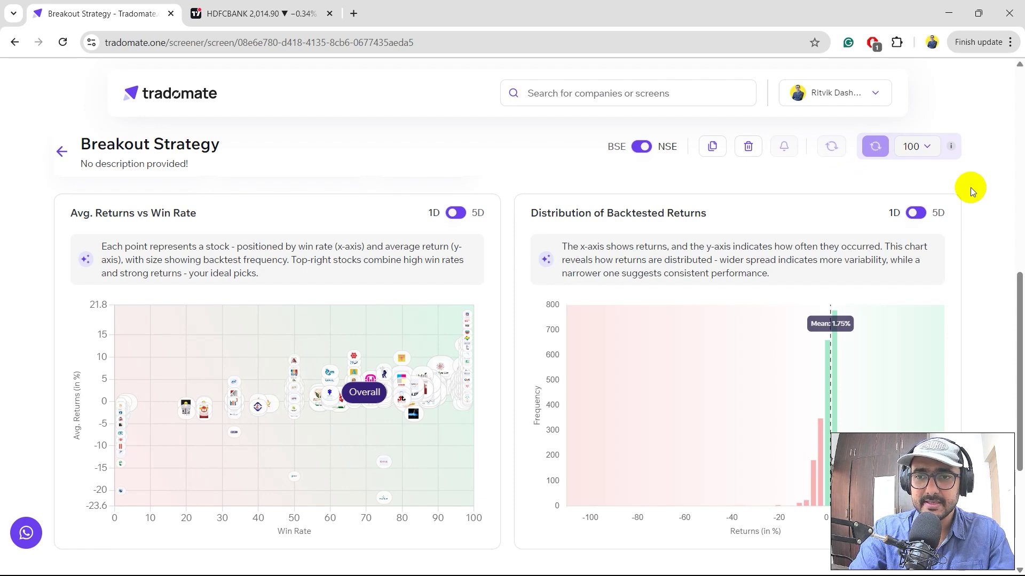
- Scroll to the Avg. Returns vs Win Rate scatter and the returns histogram (2.43% mean)
scroll(993, 195, "down", 3)
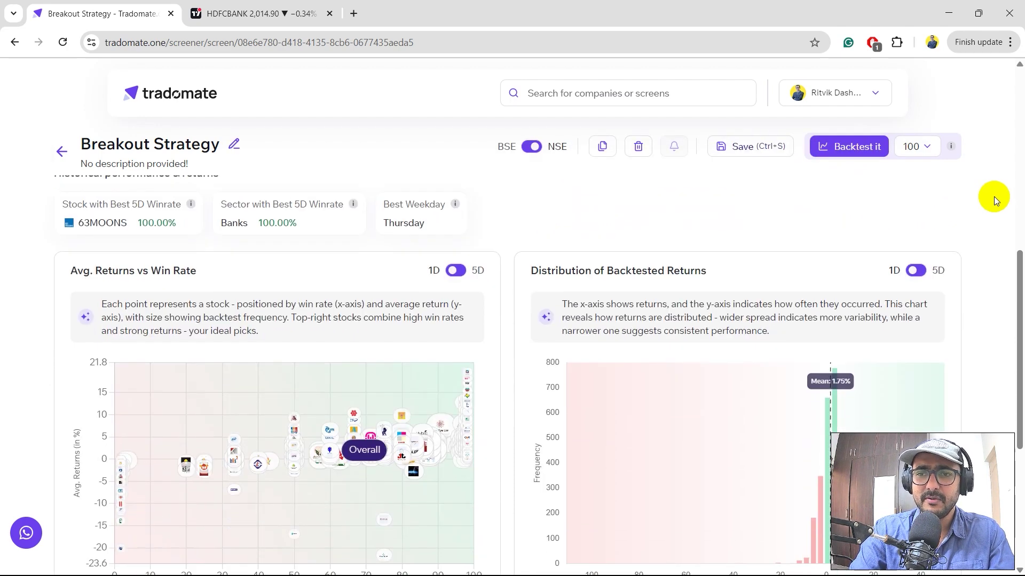
scroll(993, 196, "down", 3)
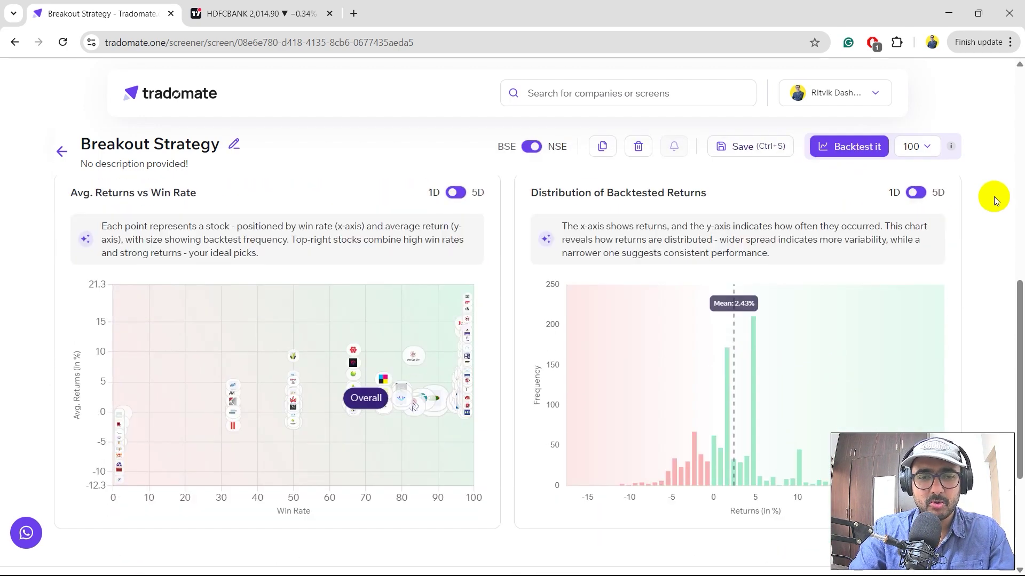
scroll(993, 196, "down", 2)
scroll(365, 321, "up", 1)
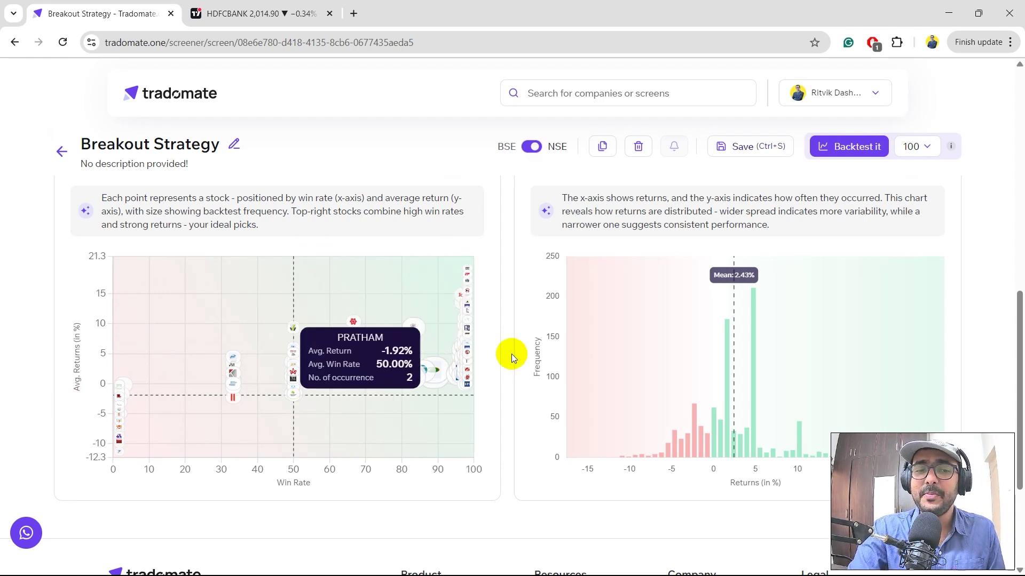
mouse_move(409, 296)
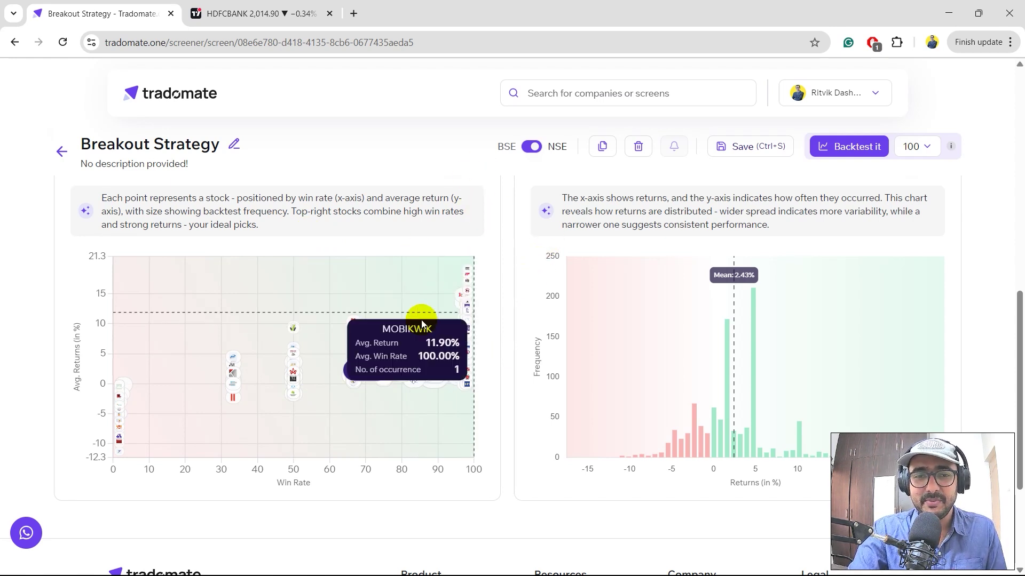
mouse_move(420, 331)
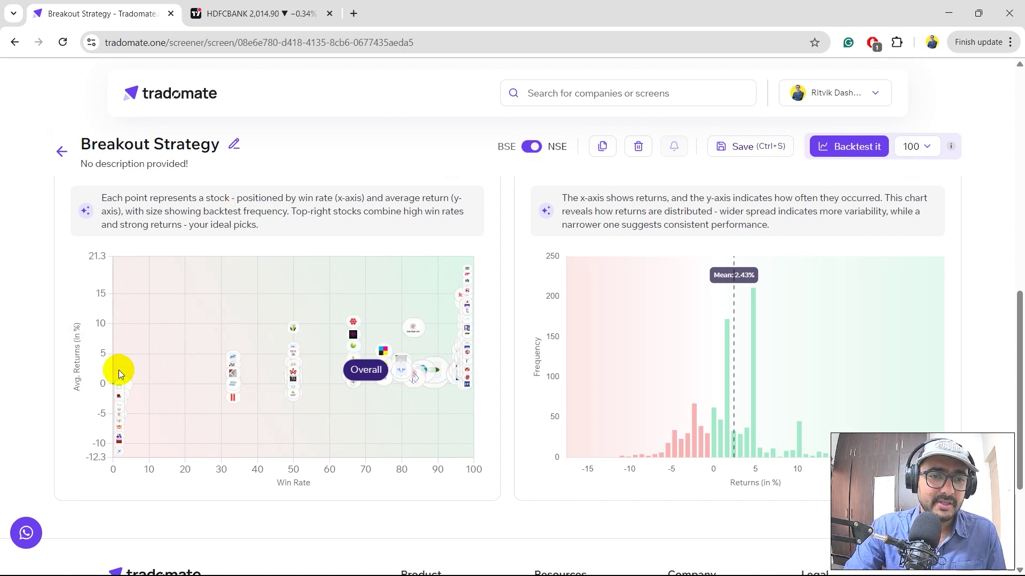
mouse_move(125, 410)
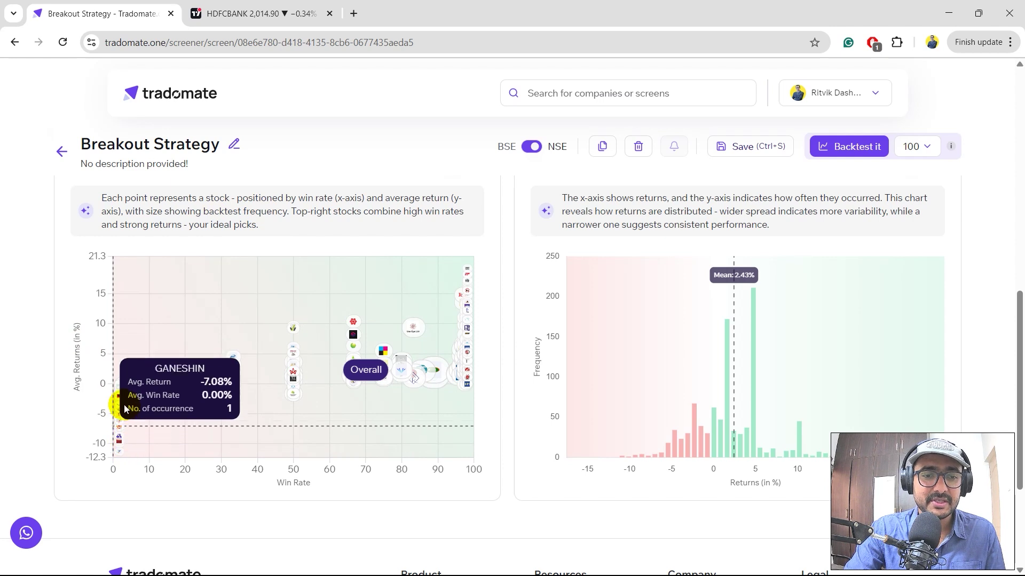
mouse_move(122, 385)
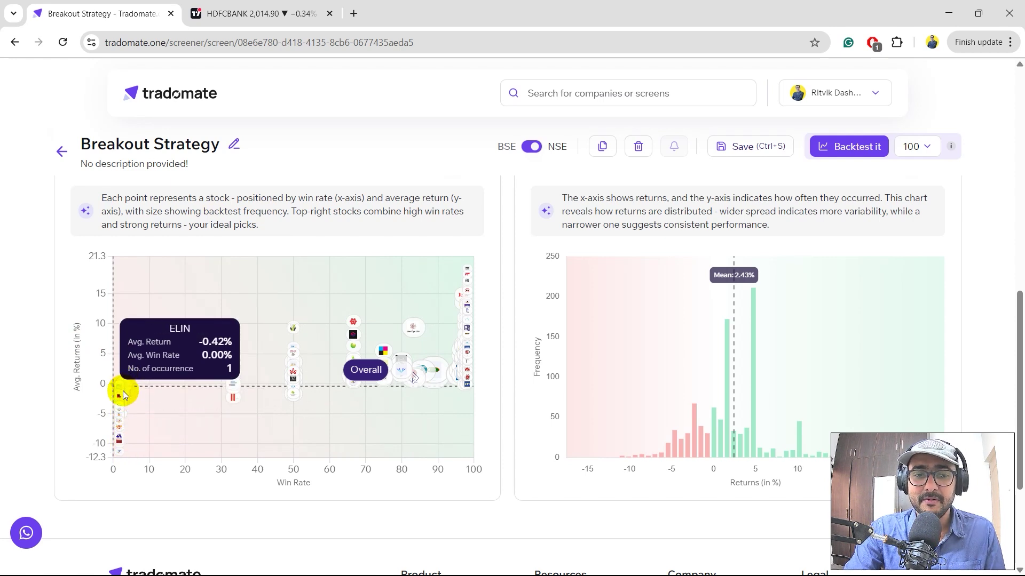
mouse_move(120, 444)
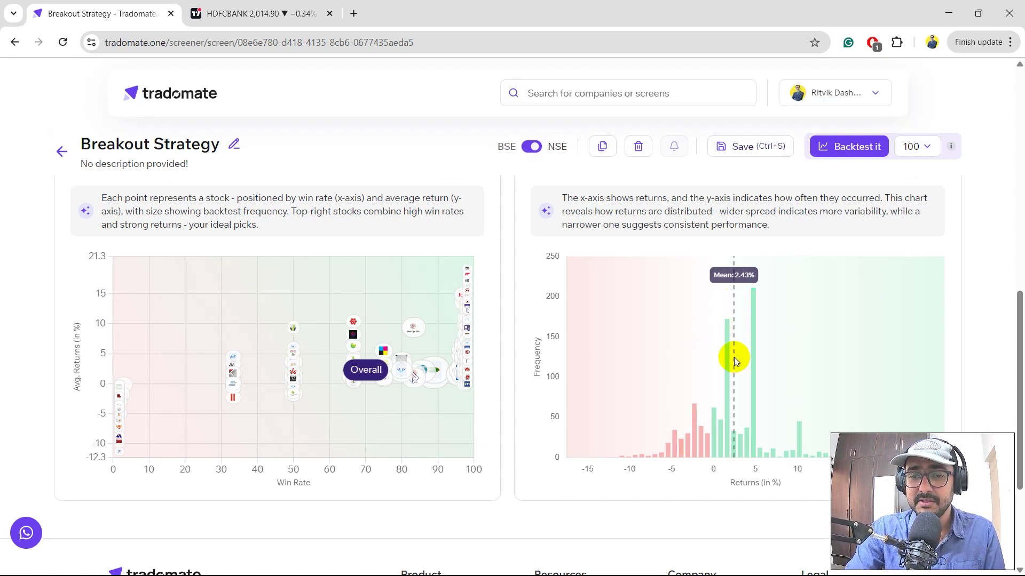
mouse_move(754, 420)
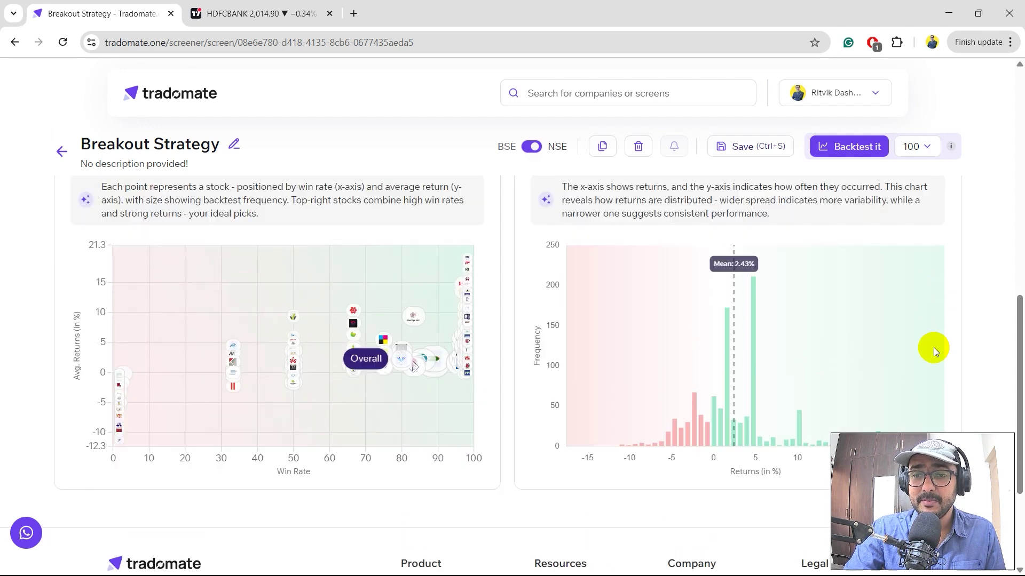
- Scroll to the performance stat cards: 63MOONS best 5D winrate, Non Ferrous Metals sector, best day Thursday
scroll(933, 347, "up", 4)
scroll(979, 345, "down", 4)
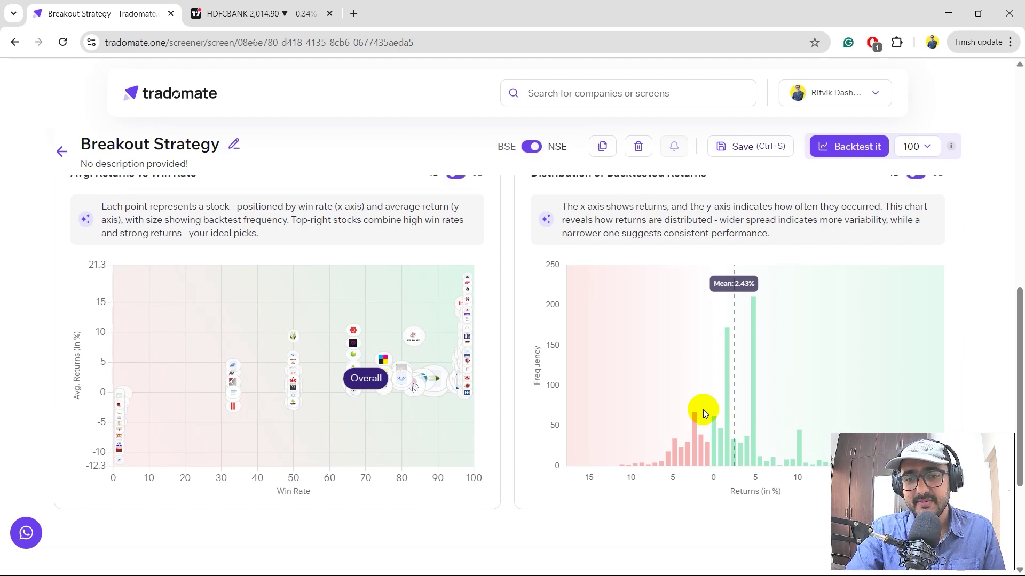
scroll(828, 385, "down", 1)
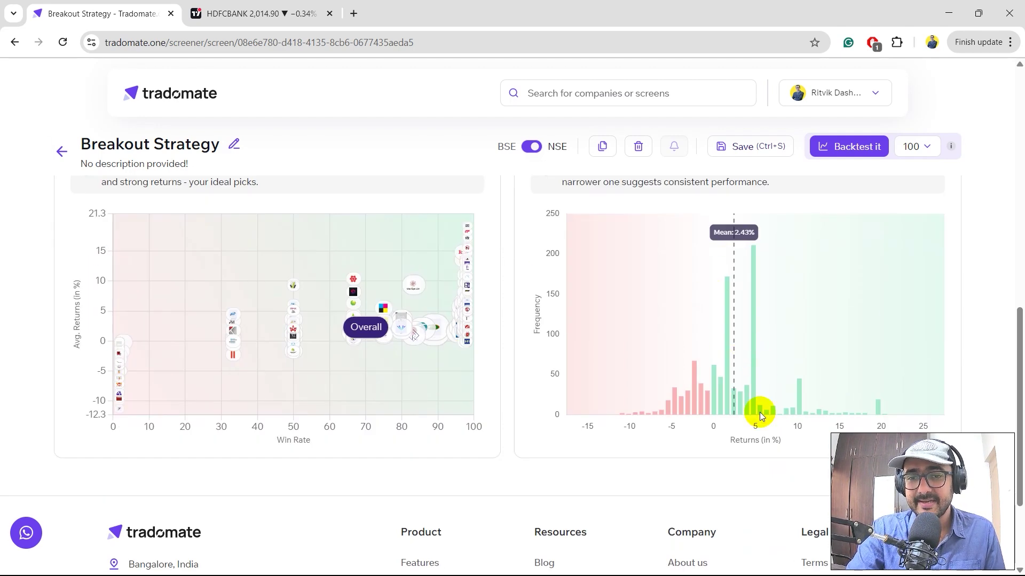
scroll(967, 259, "down", 3)
scroll(332, 249, "up", 7)
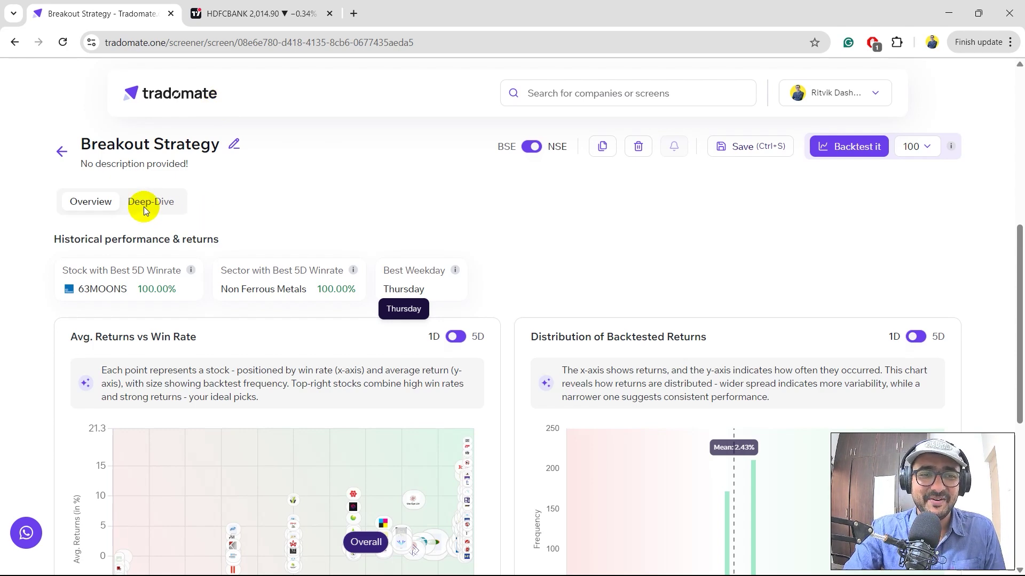
scroll(312, 321, "up", 2)
scroll(312, 321, "down", 1)
scroll(188, 248, "down", 1)
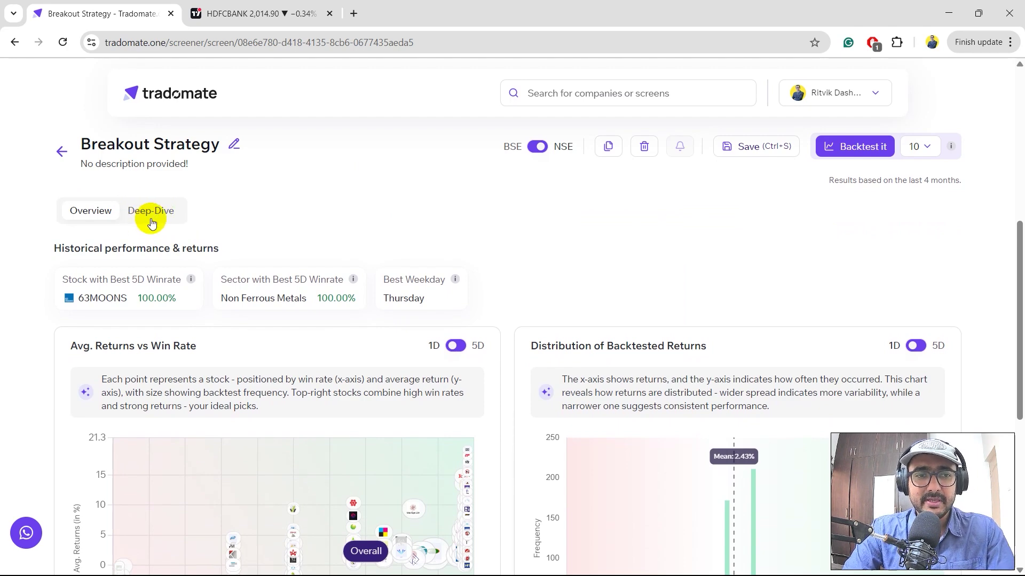
- Open the Deep-Dive results, switch Avg. Returns to 5D and back to 1D, then reach the performance table
left_click(157, 212)
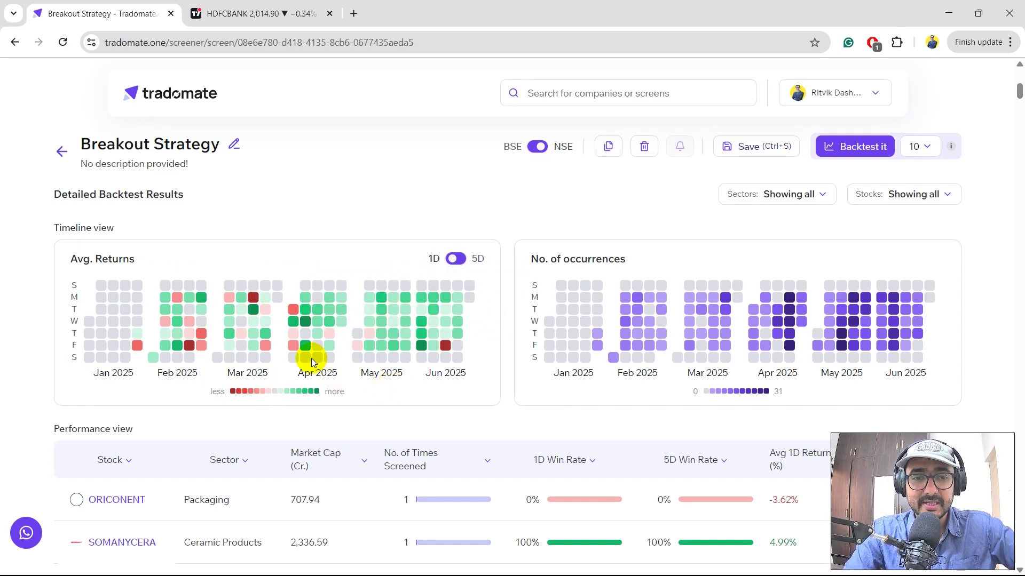
mouse_move(405, 336)
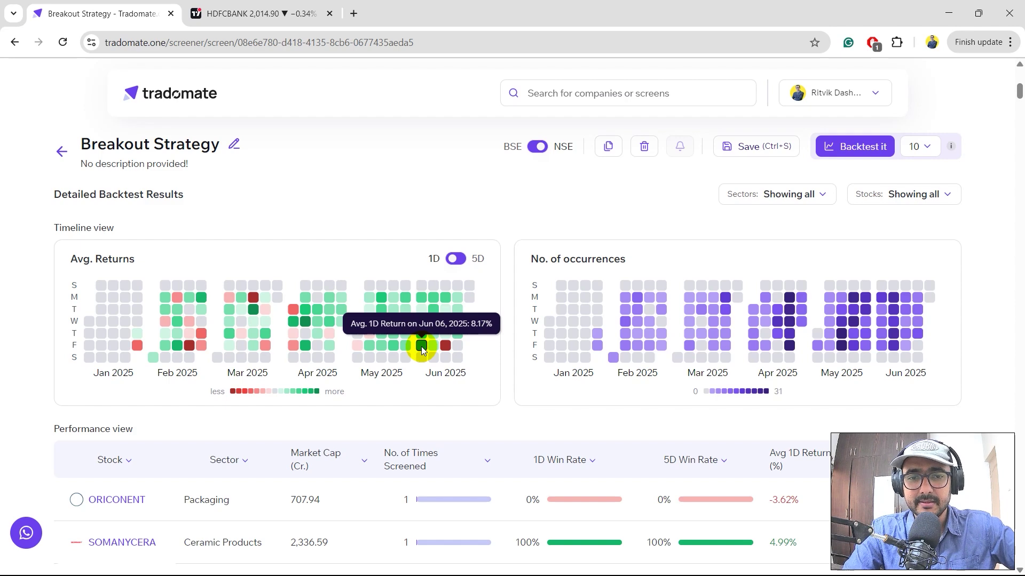
left_click(457, 259)
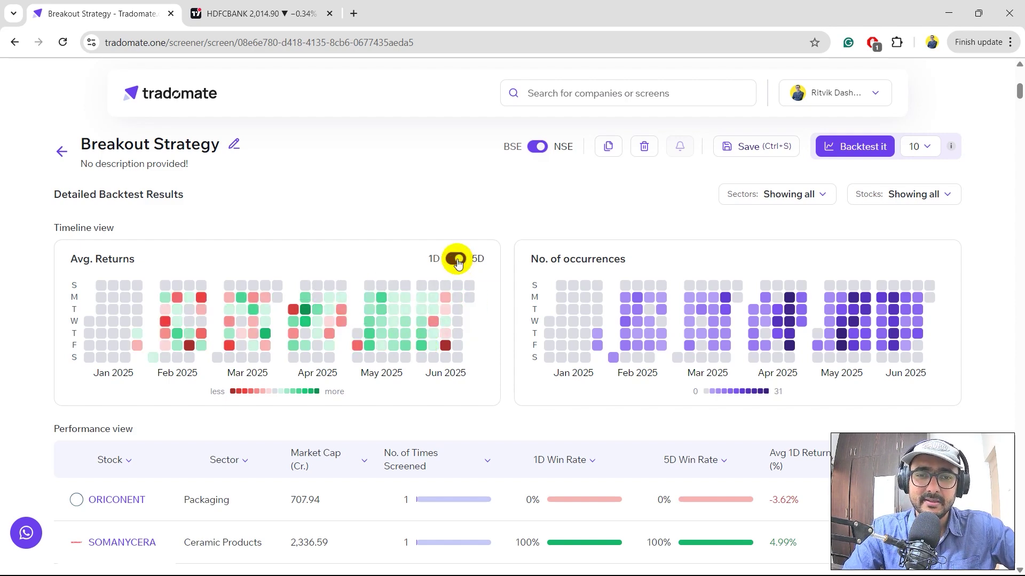
left_click(456, 260)
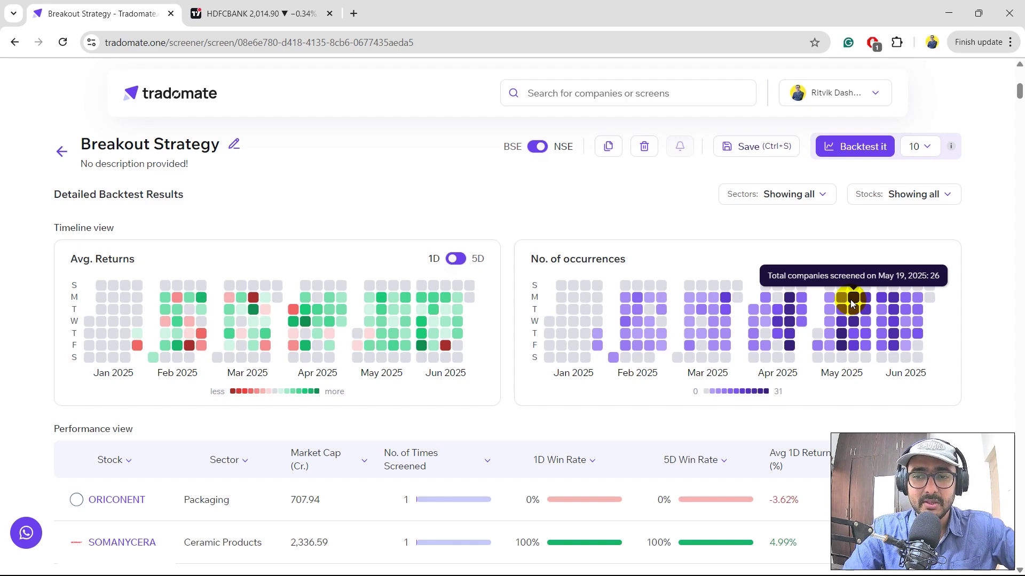
scroll(531, 342, "down", 4)
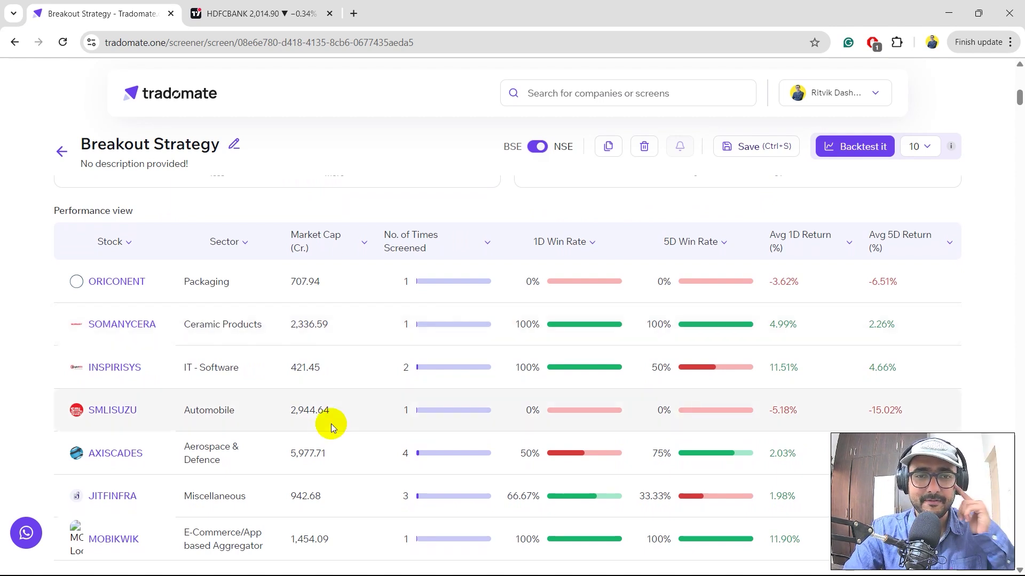
- Sort the performance table by No. of Times Screened, descending, and scroll through to the Summary row
left_click(406, 248)
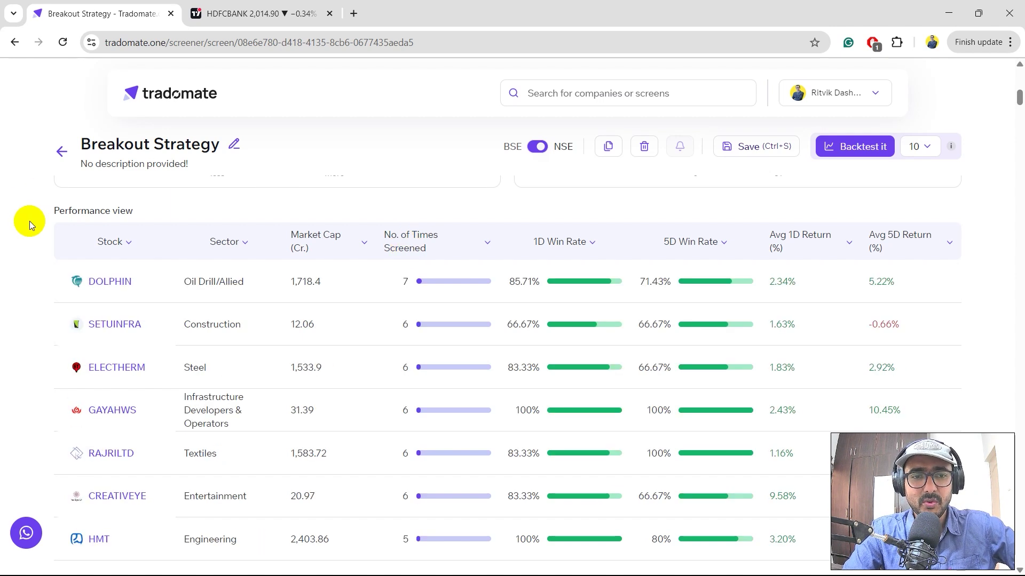
scroll(29, 221, "down", 1)
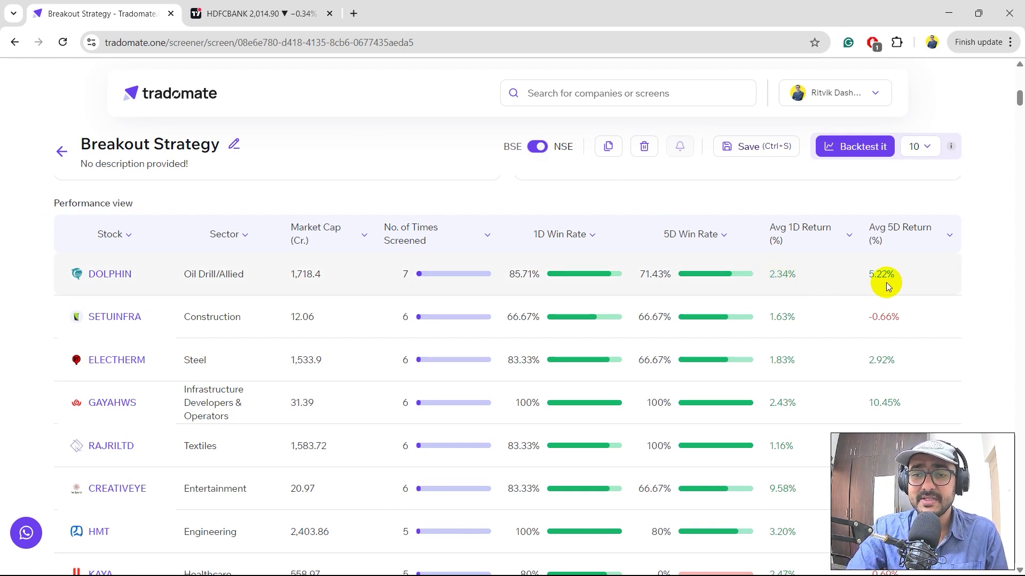
scroll(274, 341, "down", 1)
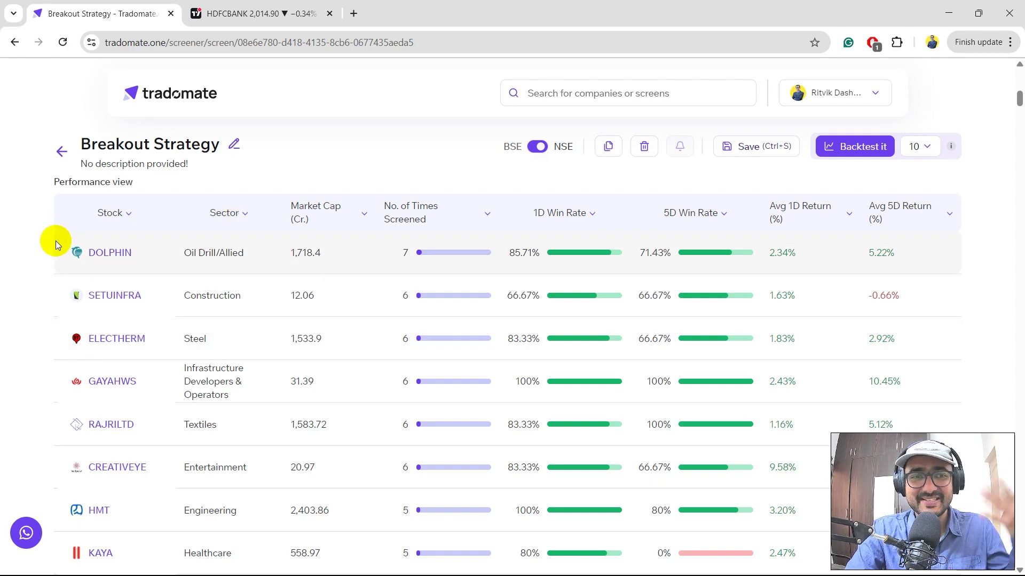
scroll(55, 242, "down", 1)
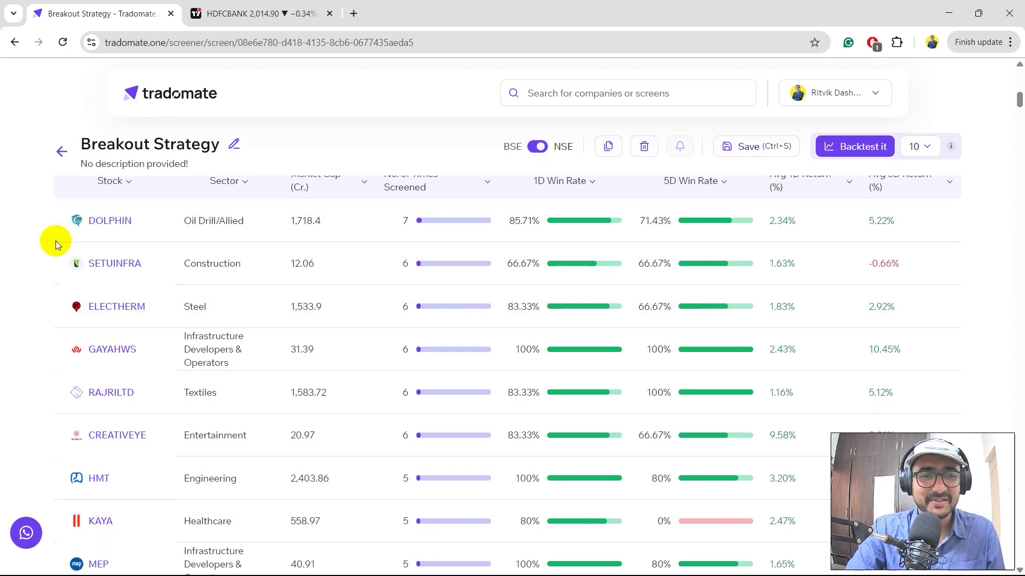
scroll(55, 241, "down", 15)
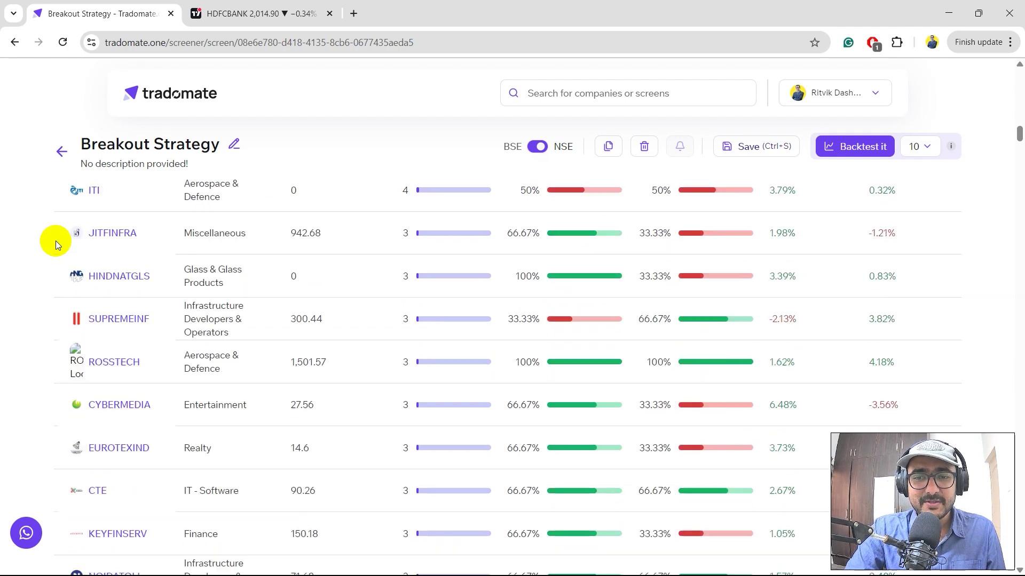
scroll(707, 263, "down", 20)
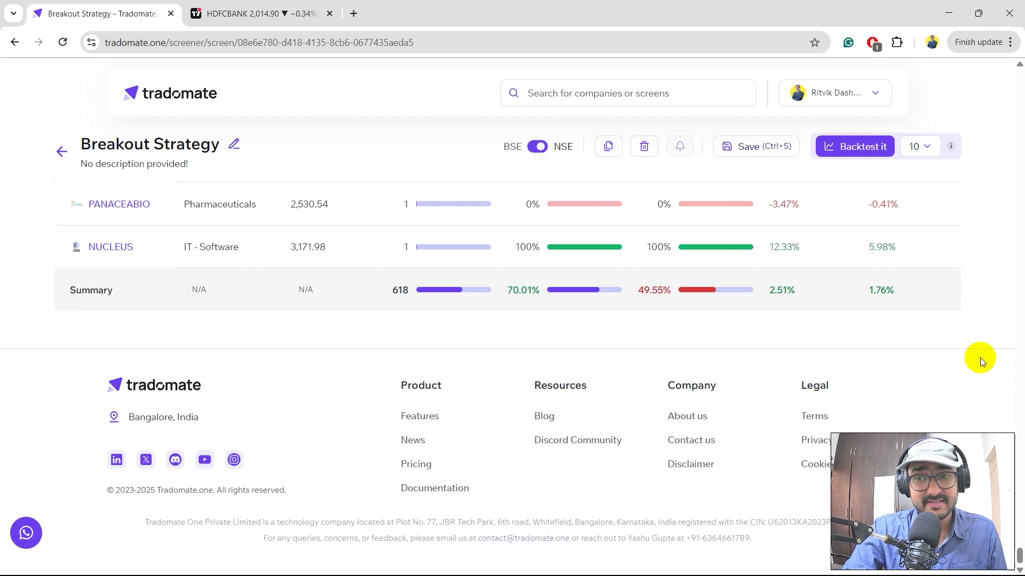
scroll(980, 358, "up", 2)
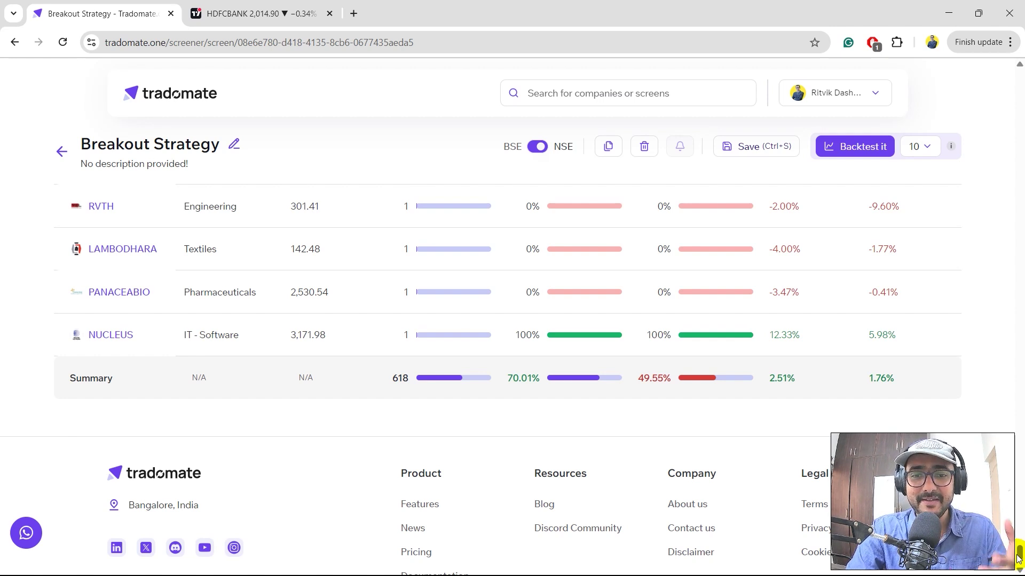
left_click_drag(1019, 555, 1020, 146)
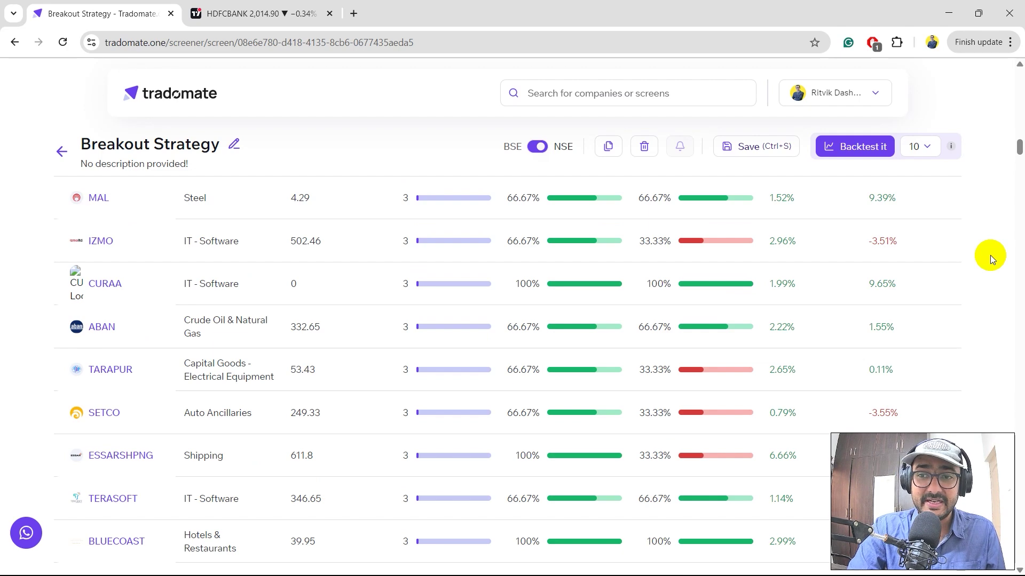
scroll(988, 256, "up", 5)
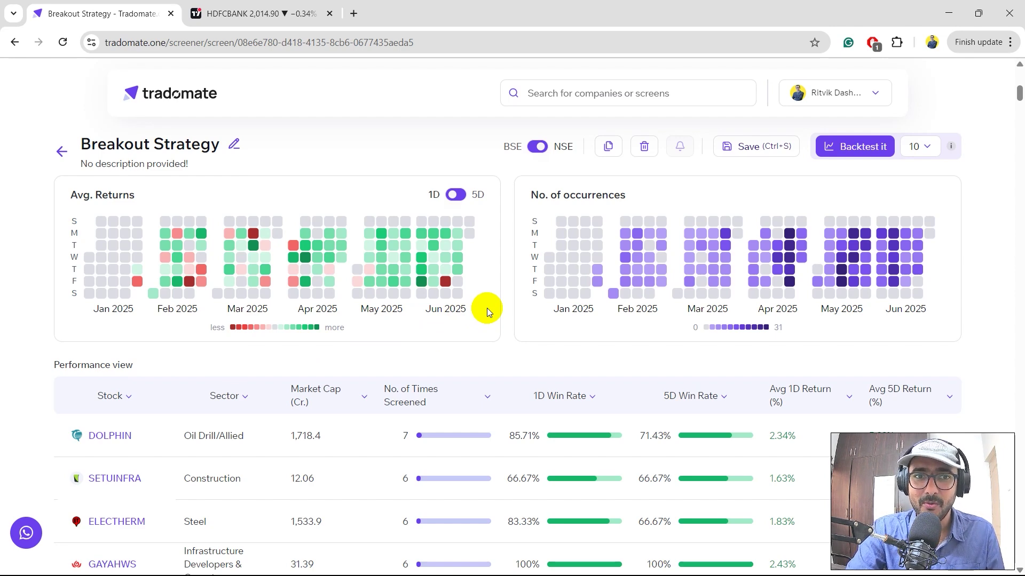
- Scroll up to the three AND-joined conditions: 10-day-high breakout, prior close below it, volume over 2× average
scroll(487, 308, "down", 1)
scroll(487, 308, "up", 7)
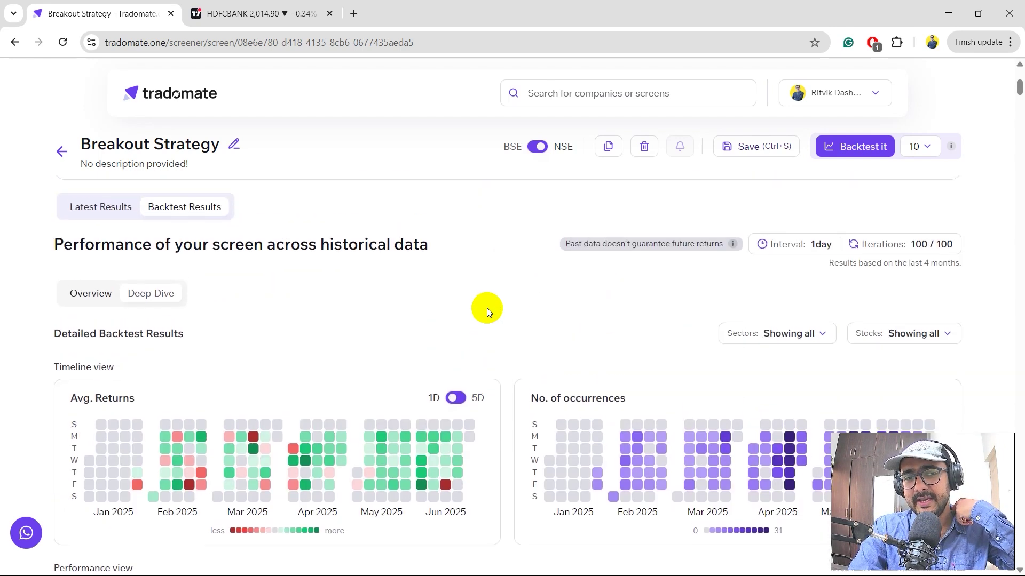
scroll(487, 308, "up", 3)
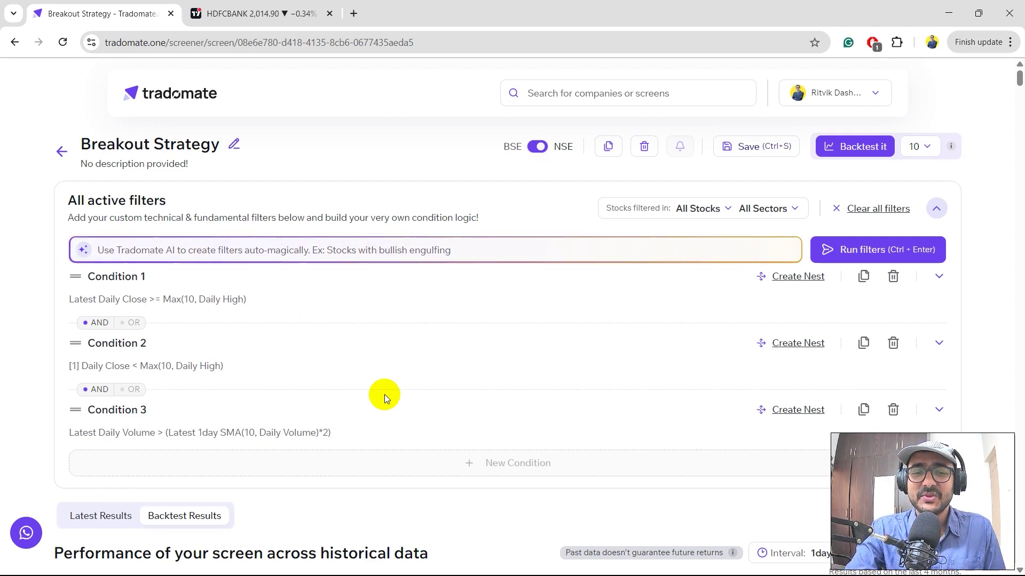
scroll(385, 395, "down", 1)
scroll(386, 400, "up", 1)
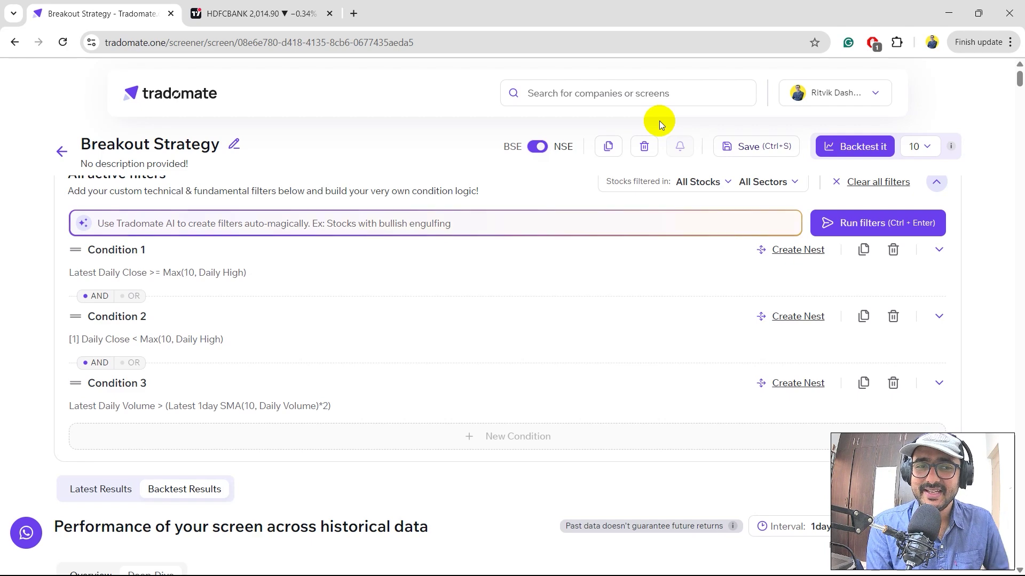